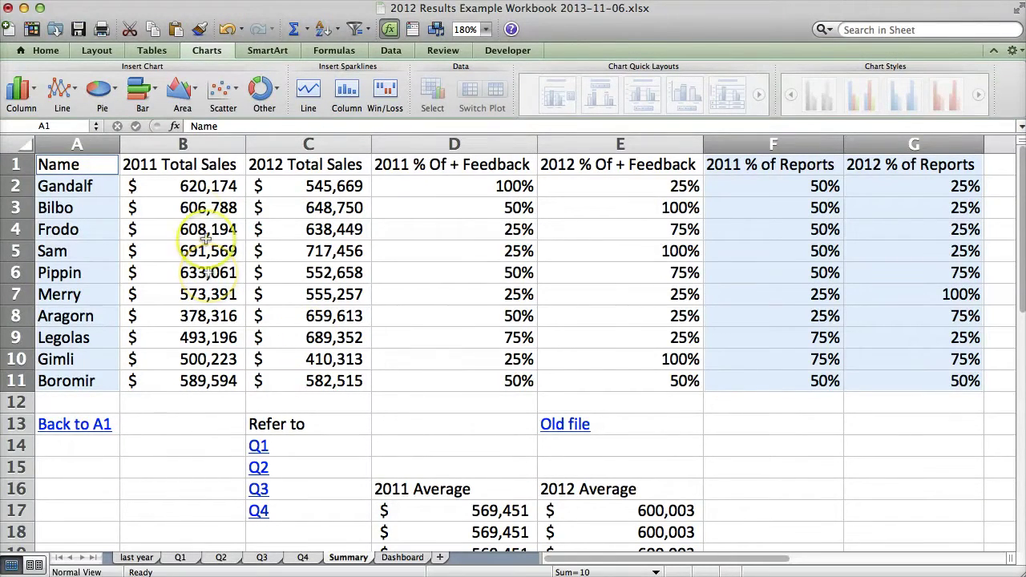
Examine the 2011 and 2012 total sales, positive feedback and reports column pairs in rows 1 to 11 of the Summary sheet
click(199, 210)
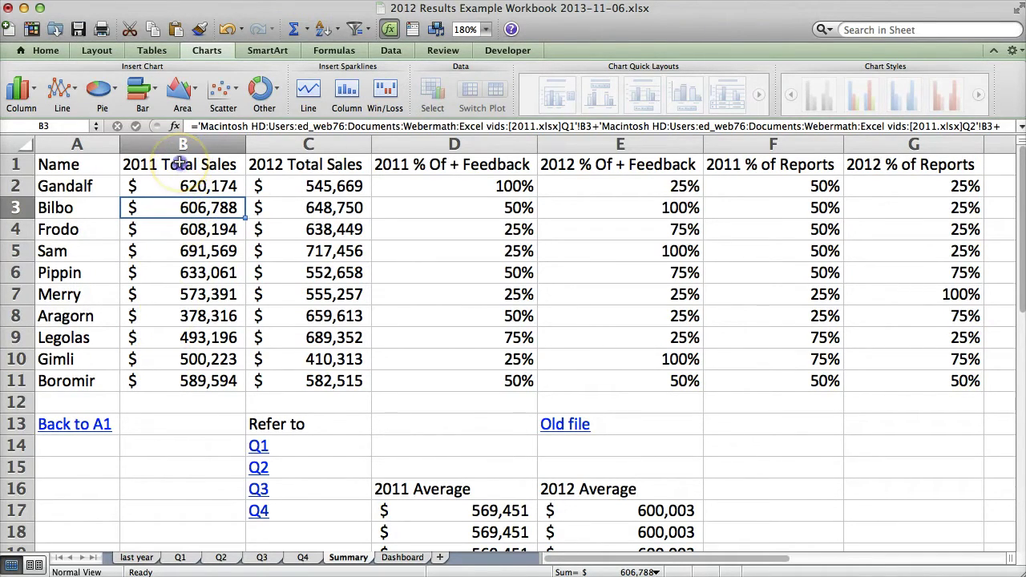
drag(183, 165, 238, 217)
drag(256, 286, 276, 384)
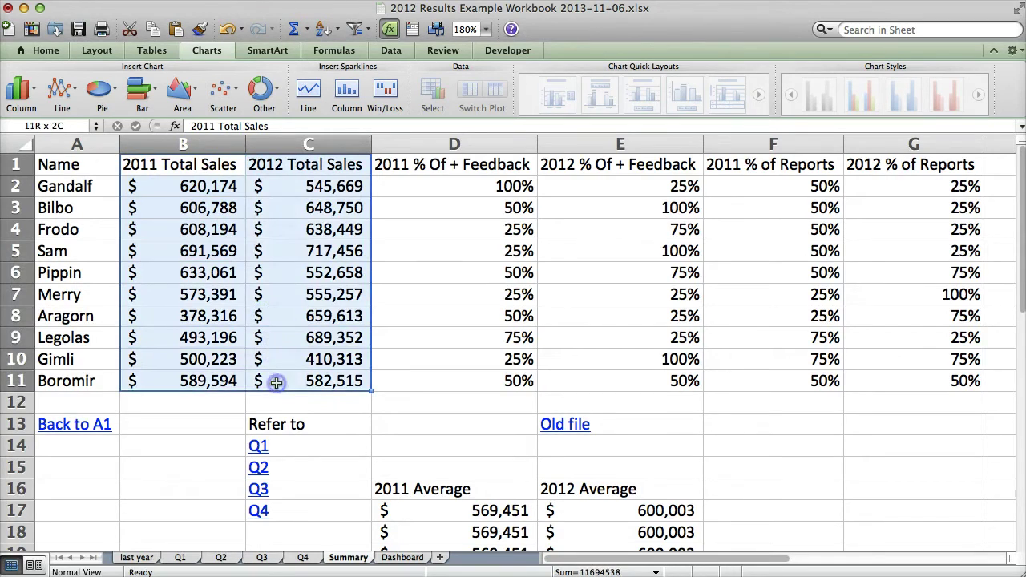
drag(456, 168, 598, 382)
drag(730, 170, 906, 382)
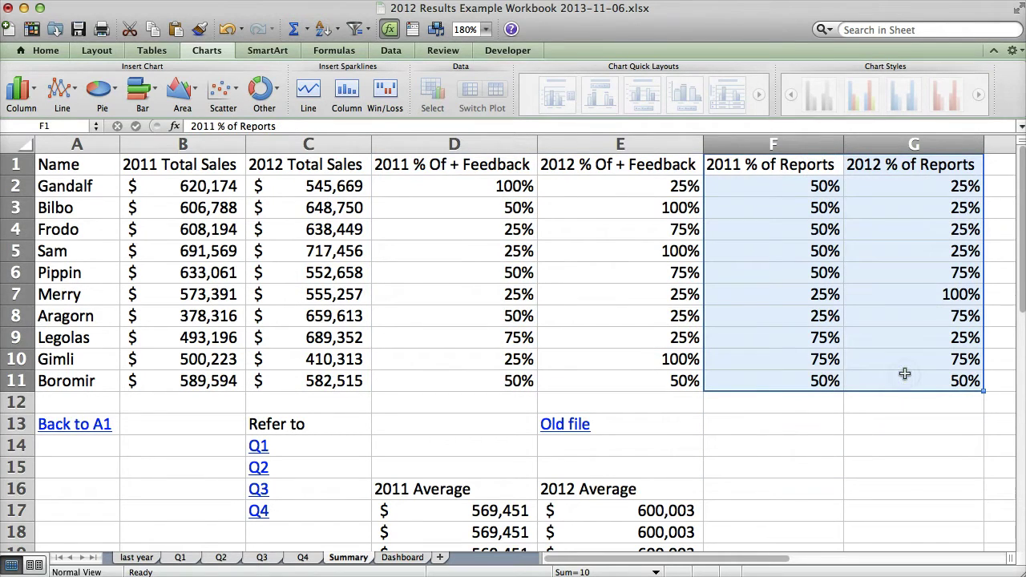
click(469, 294)
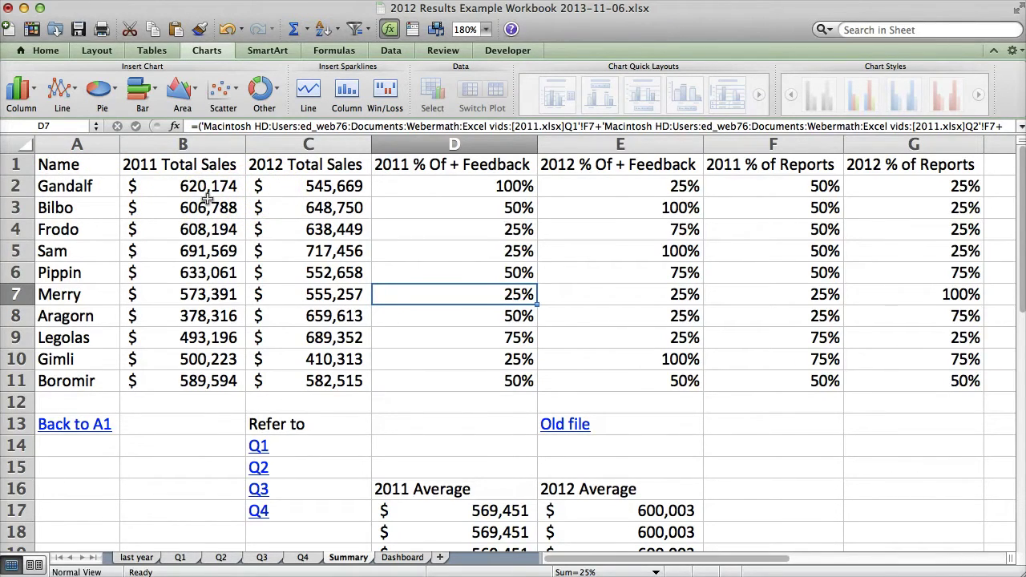
Insert a clustered column chart from the names and 2011 and 2012 Total Sales in A1:C11, and place it beside that data
drag(75, 163, 316, 377)
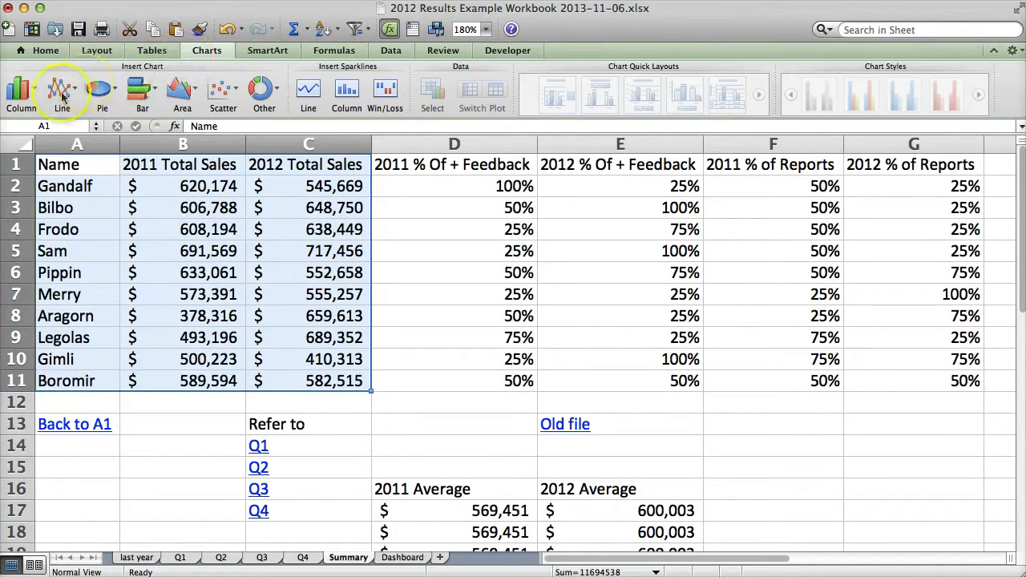
click(22, 92)
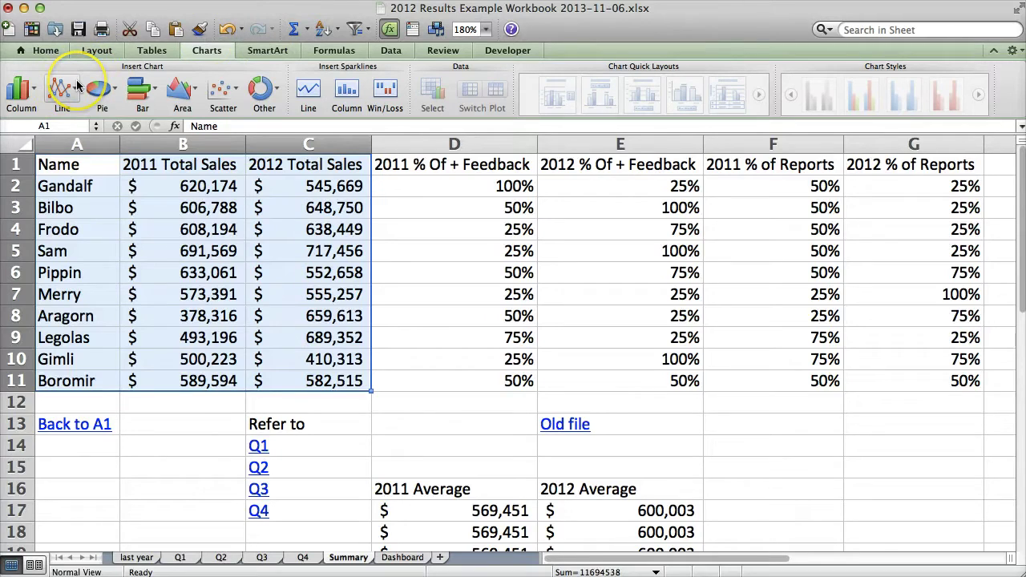
click(24, 92)
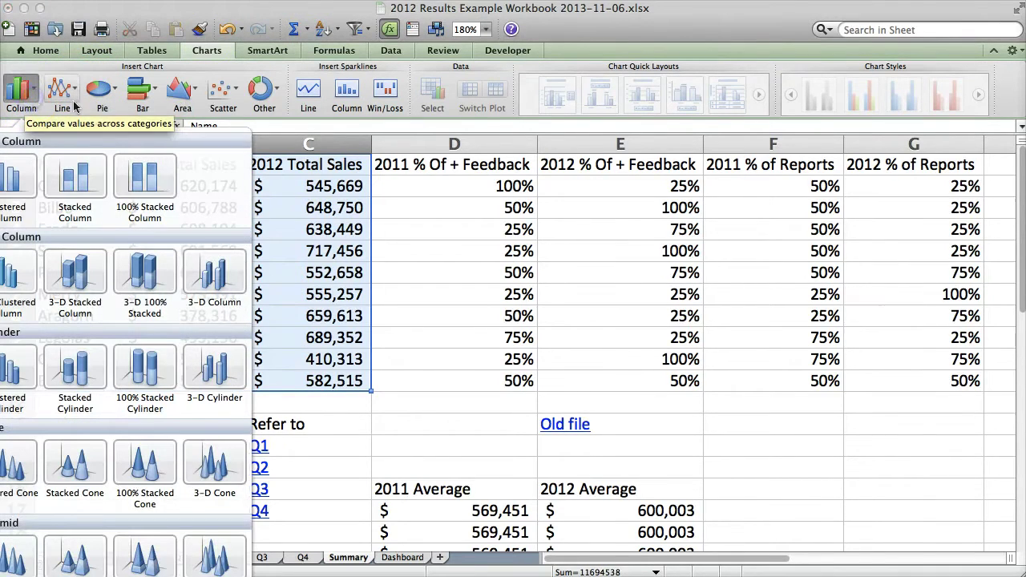
click(18, 176)
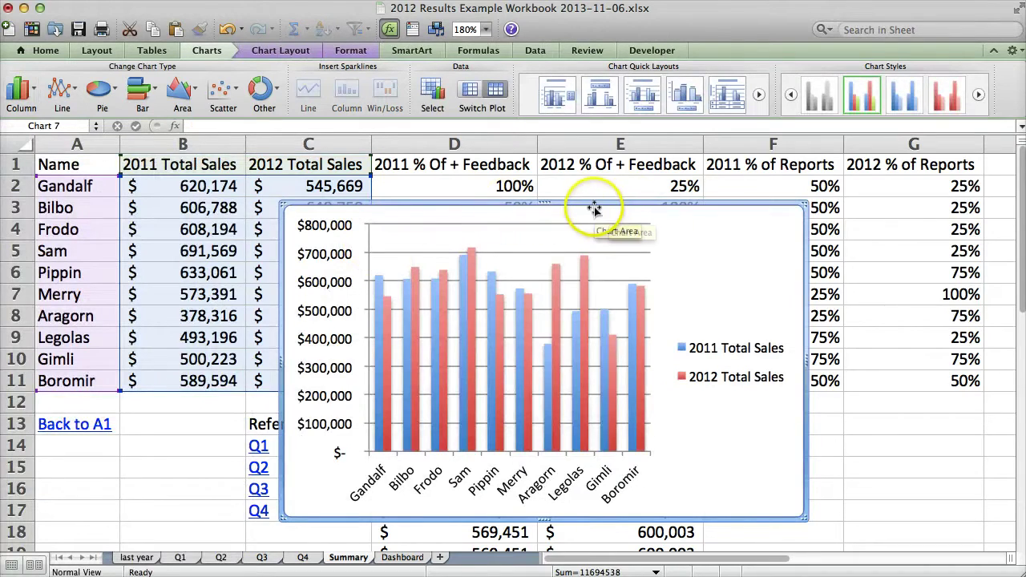
drag(594, 206, 708, 161)
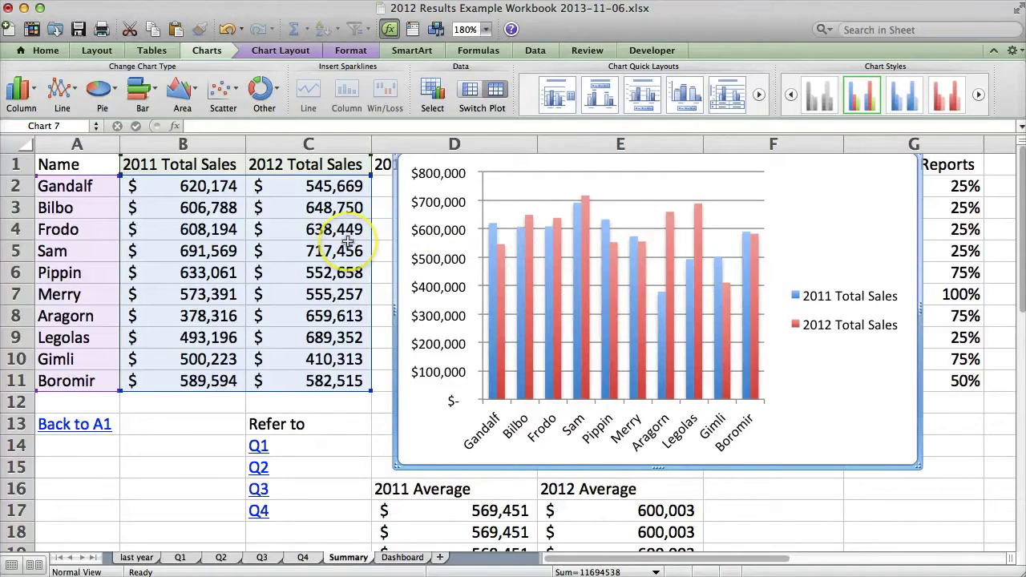
Copy the 2011 Average and 2012 Average columns in D16:E26 and paste them into the sales chart as additional series
scroll(365, 305, down, 5)
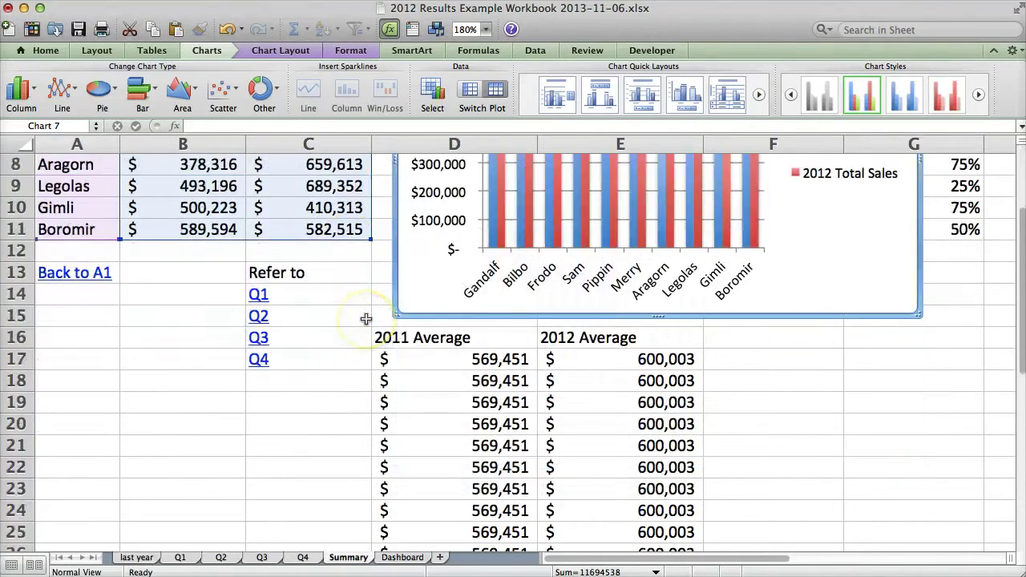
scroll(407, 280, up, 5)
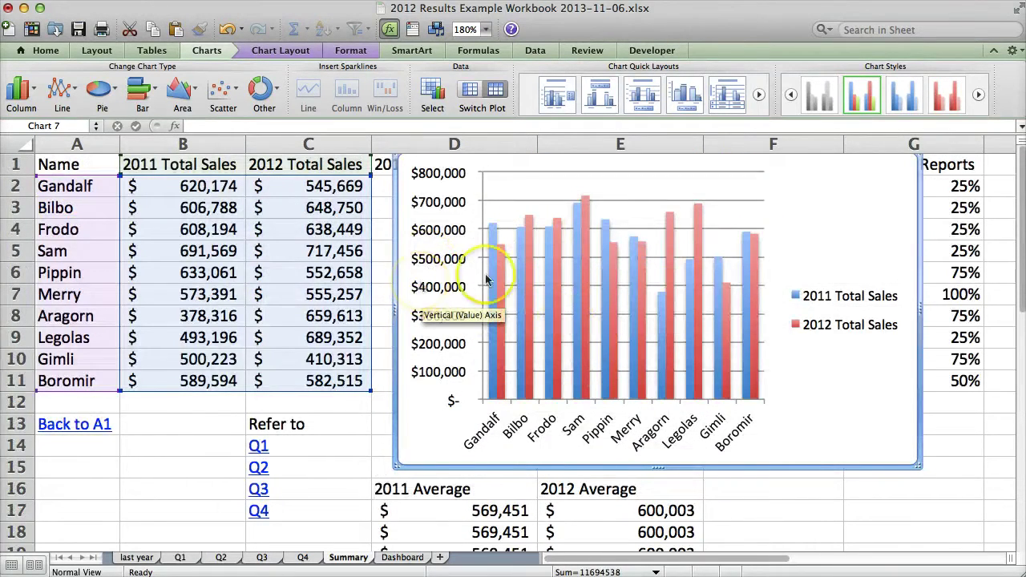
scroll(447, 280, down, 4)
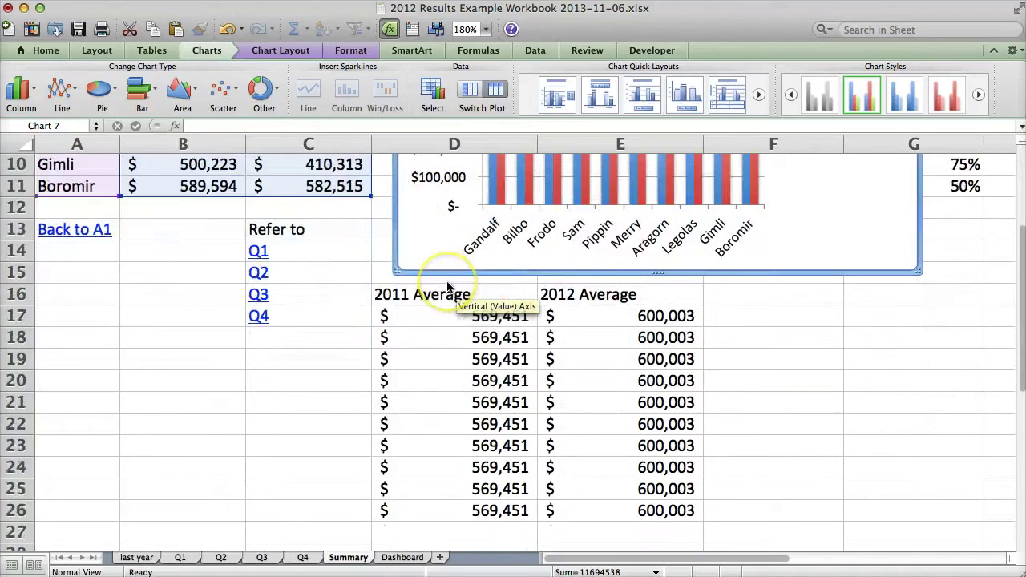
click(428, 319)
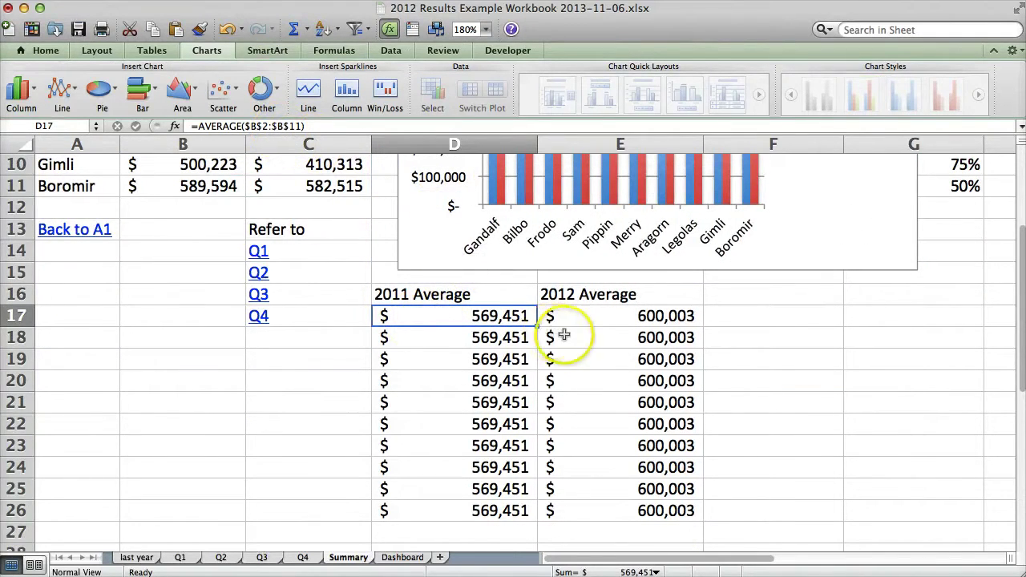
click(589, 318)
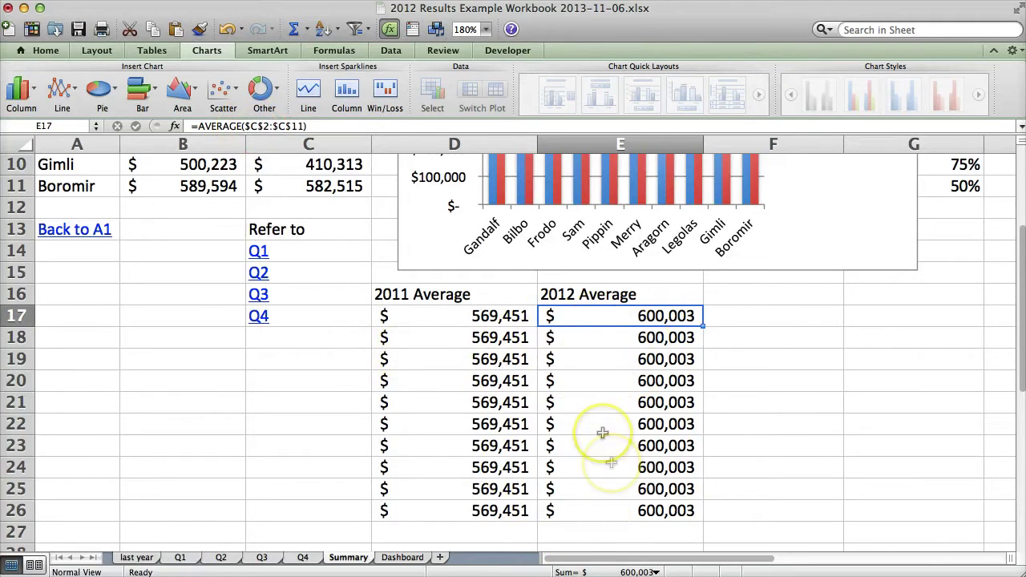
drag(433, 296, 573, 512)
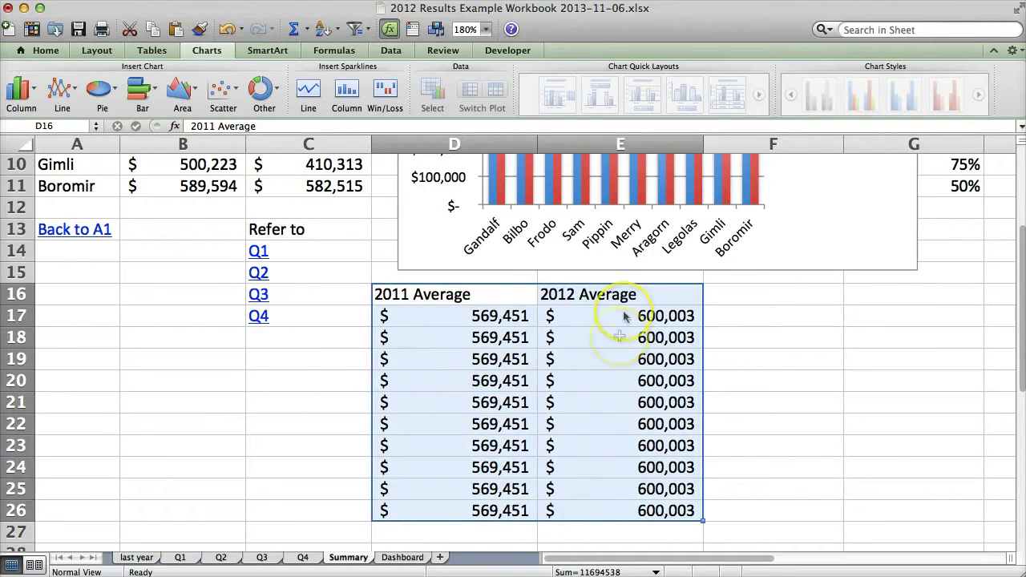
key(super+c)
scroll(623, 311, up, 5)
click(566, 178)
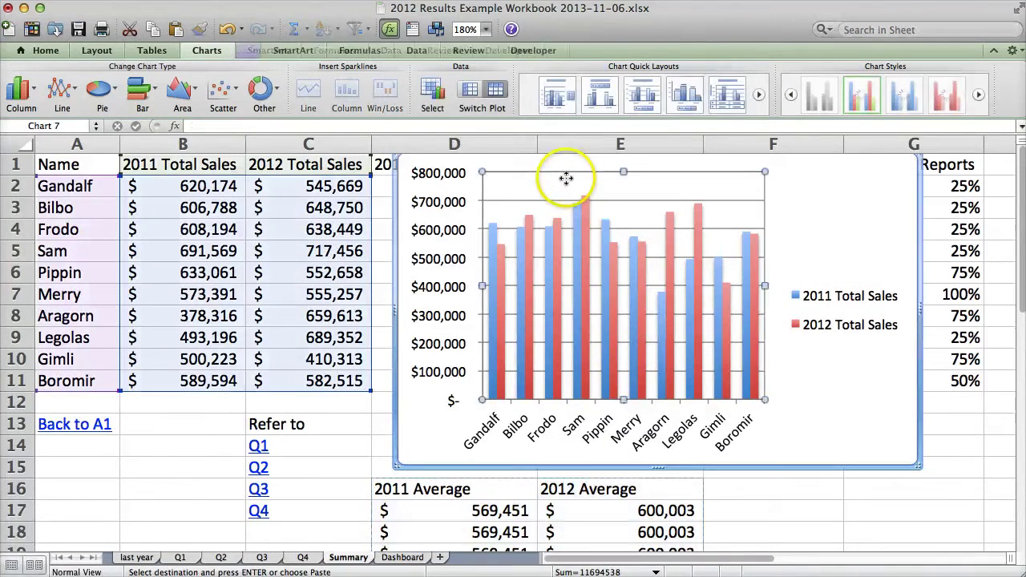
key(super+v)
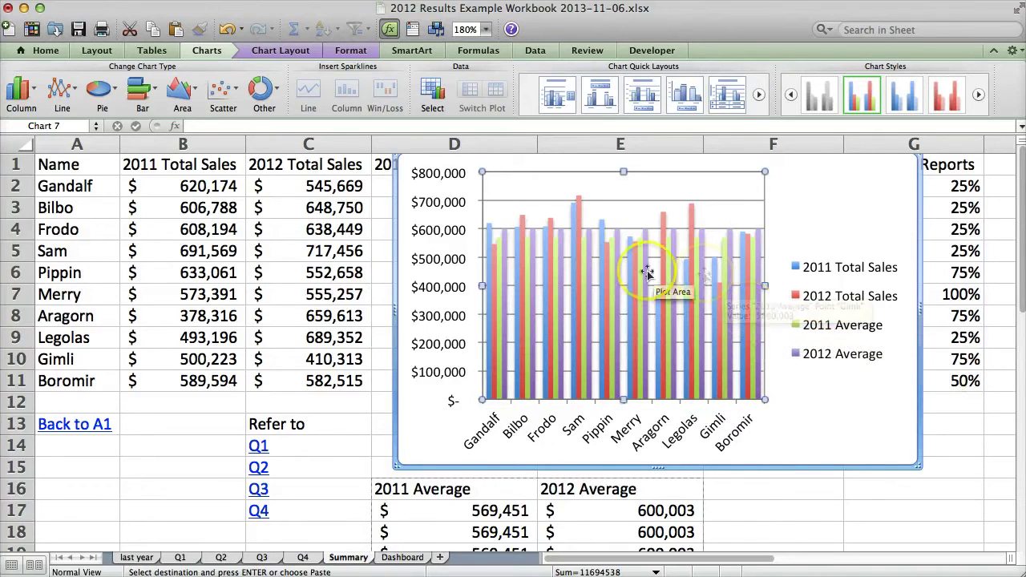
Change the 2011 Average series in the chart from columns to a plain line
mouse_move(645, 275)
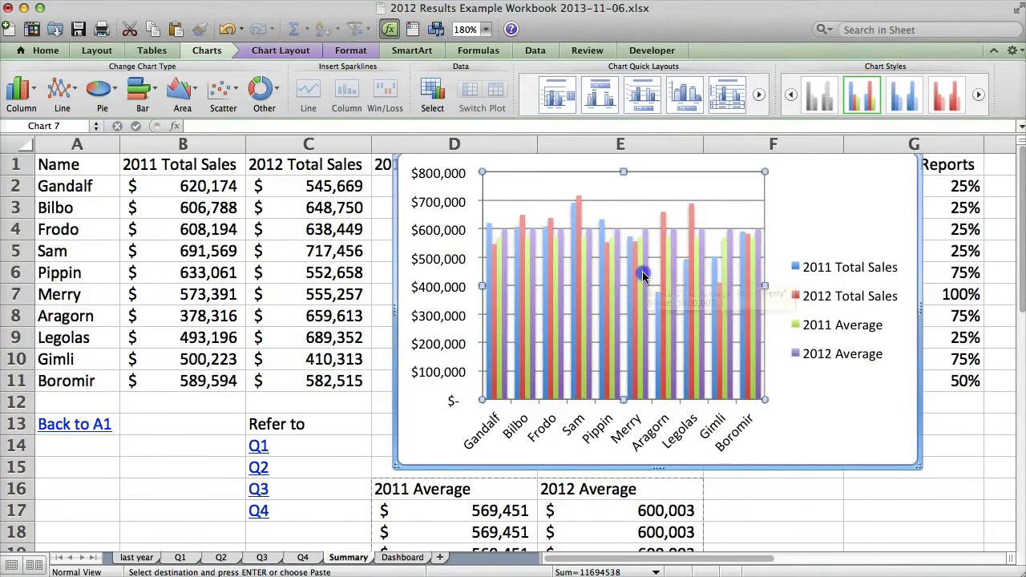
click(644, 277)
click(638, 277)
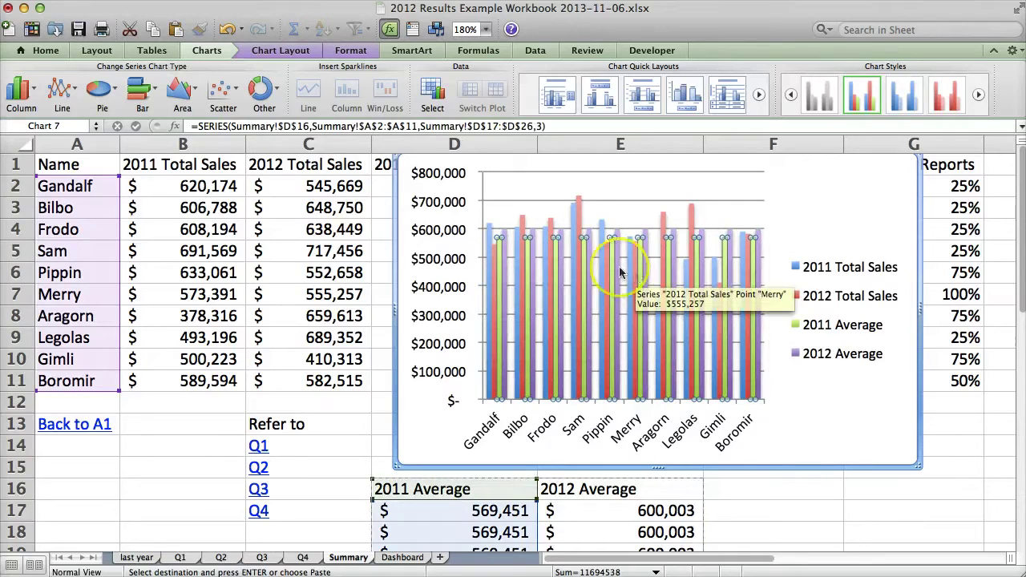
mouse_move(565, 266)
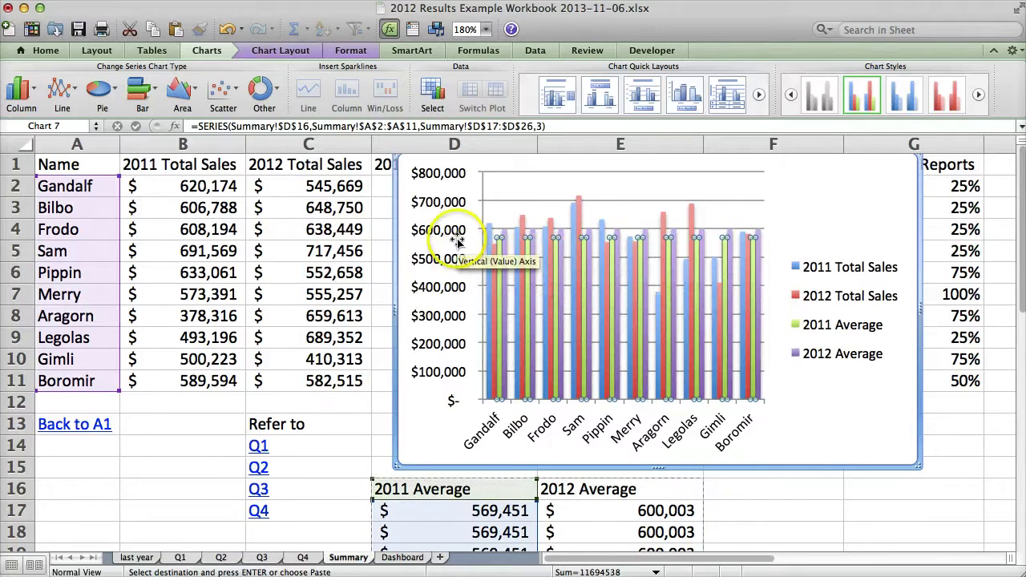
mouse_move(724, 255)
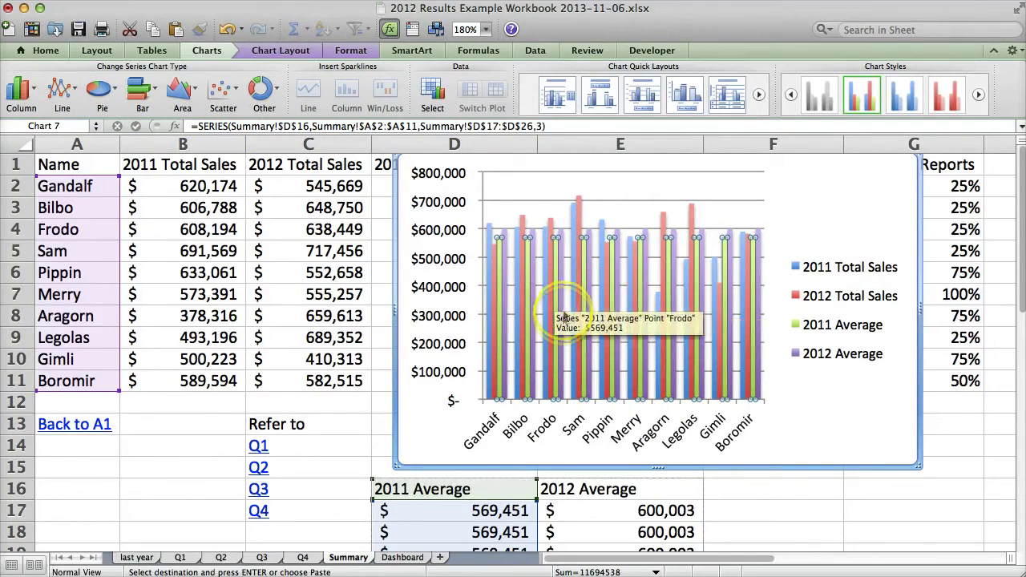
mouse_move(558, 313)
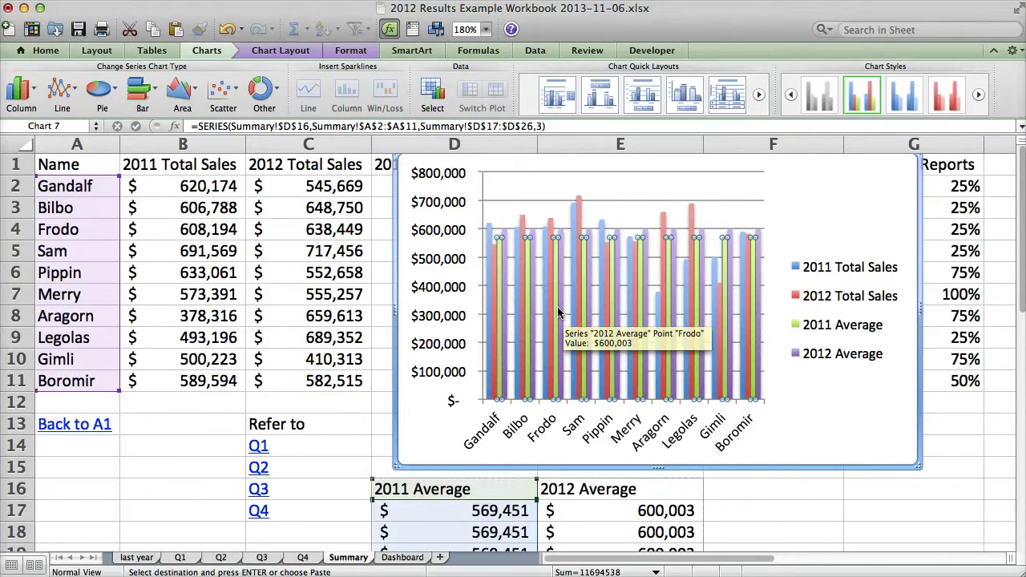
right_click(559, 313)
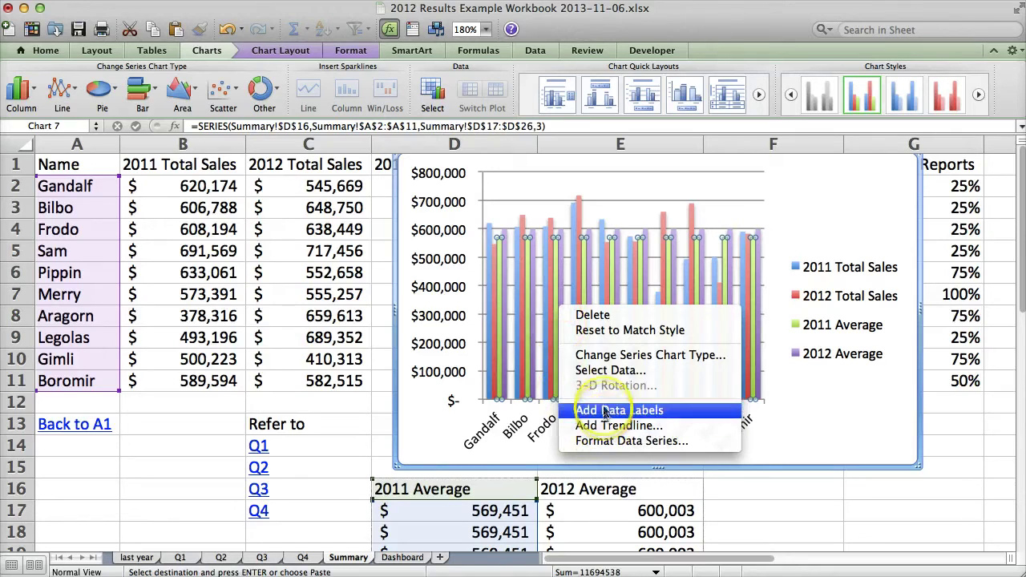
click(554, 258)
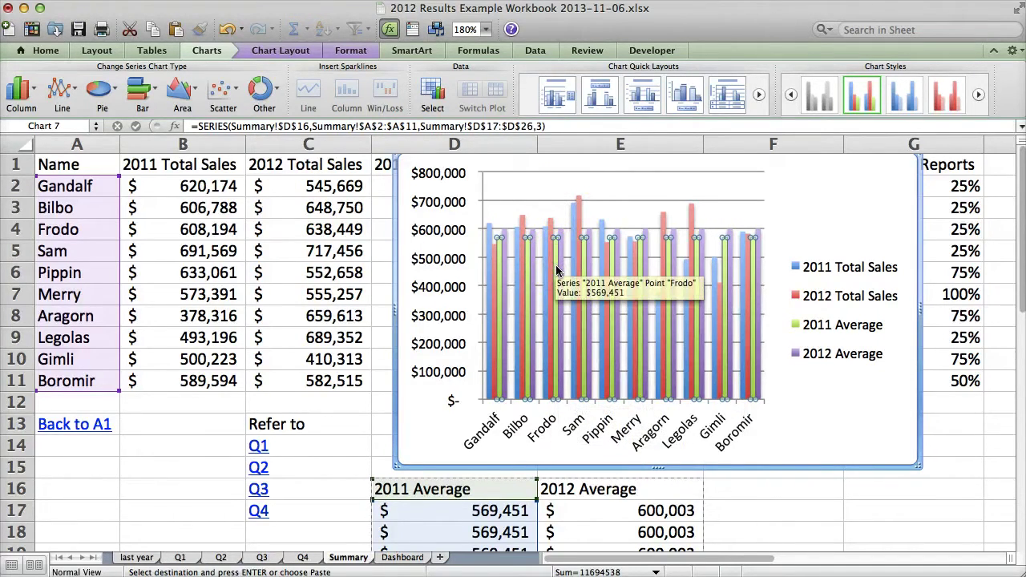
click(73, 99)
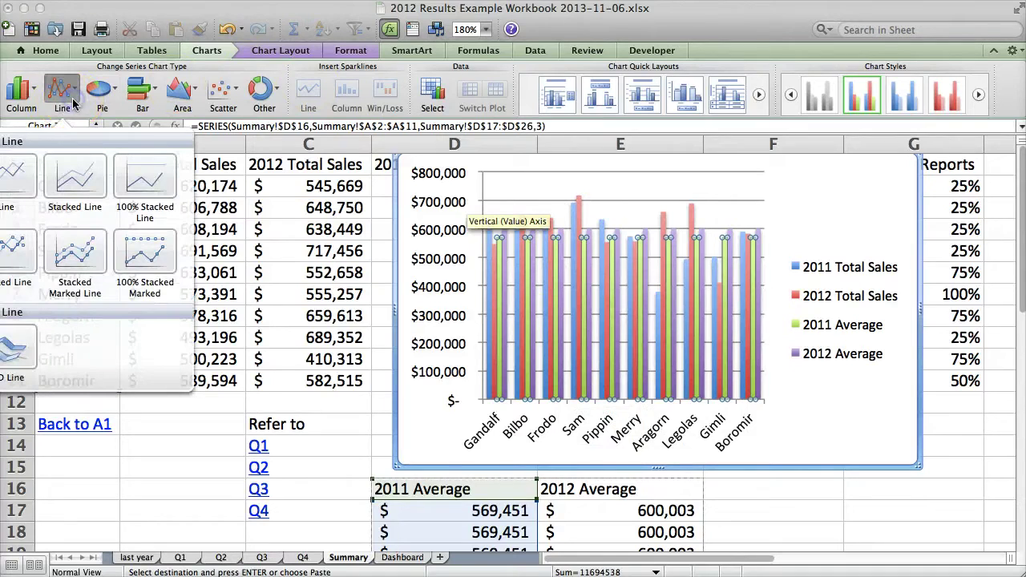
click(9, 180)
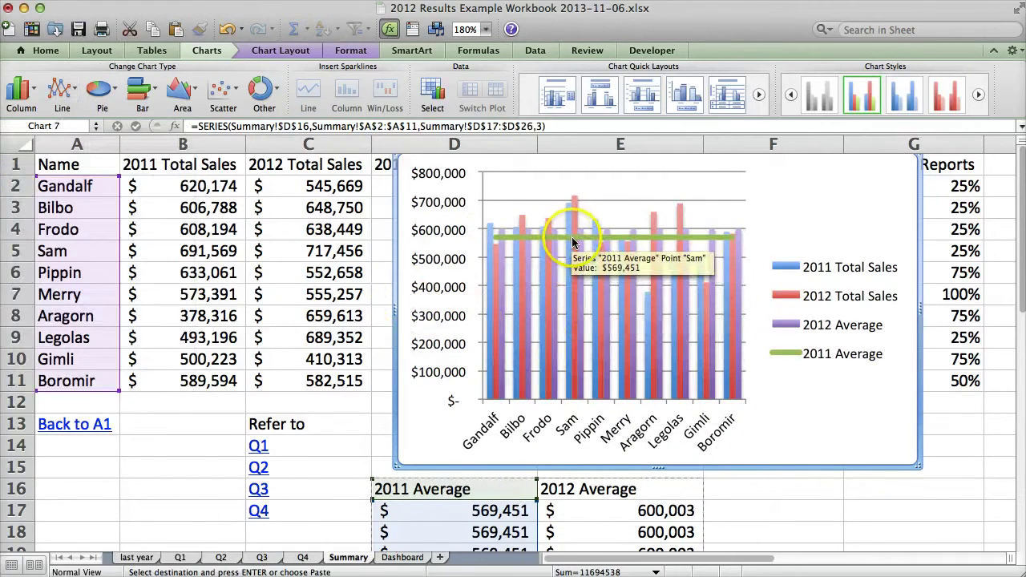
Change the 2012 Average series in the chart to a plain line as well
click(738, 326)
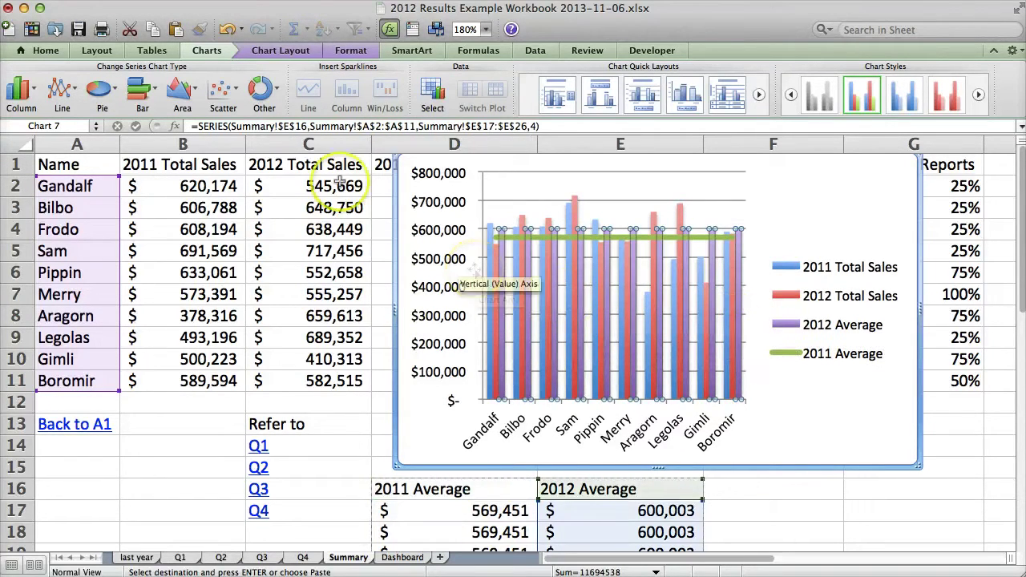
click(64, 102)
click(20, 173)
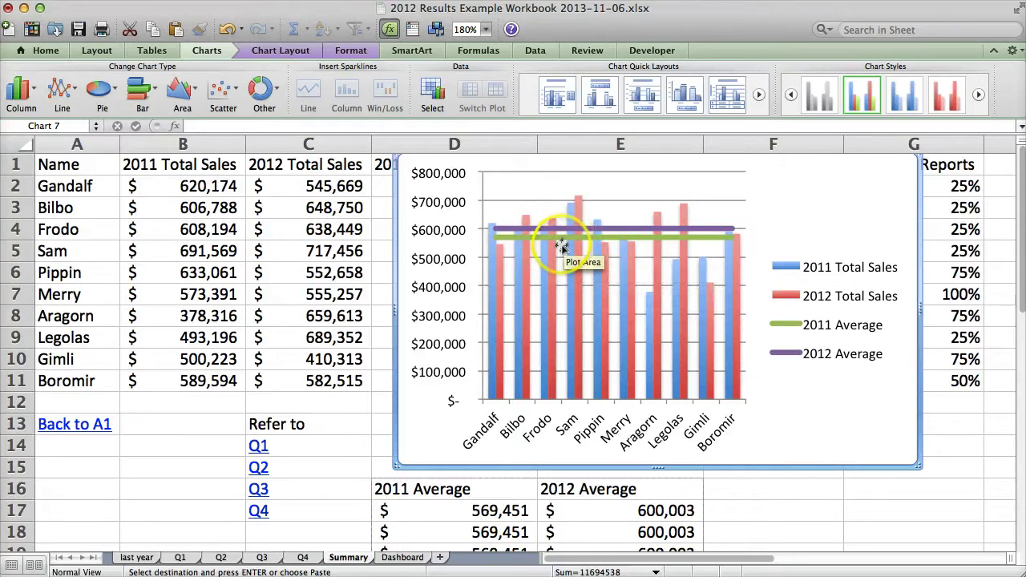
Fill the 2011 Total Sales columns with the theme color Text 2, Darker 25%
click(492, 255)
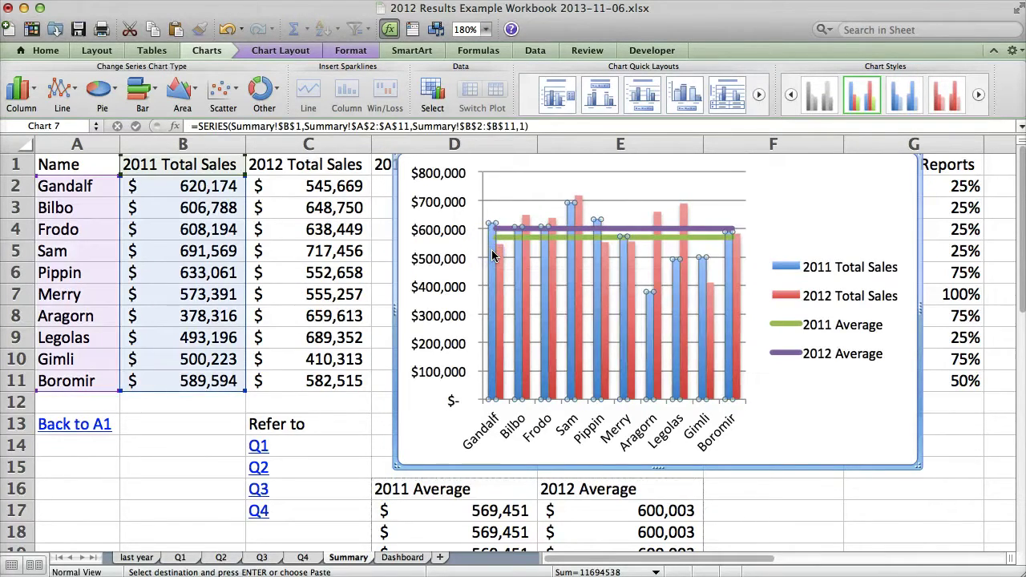
click(492, 257)
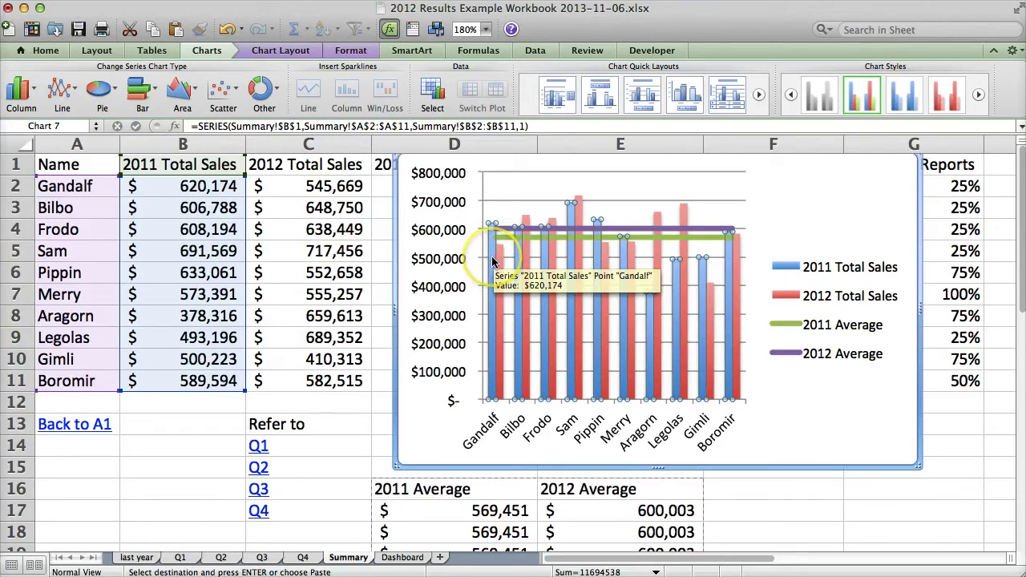
click(497, 238)
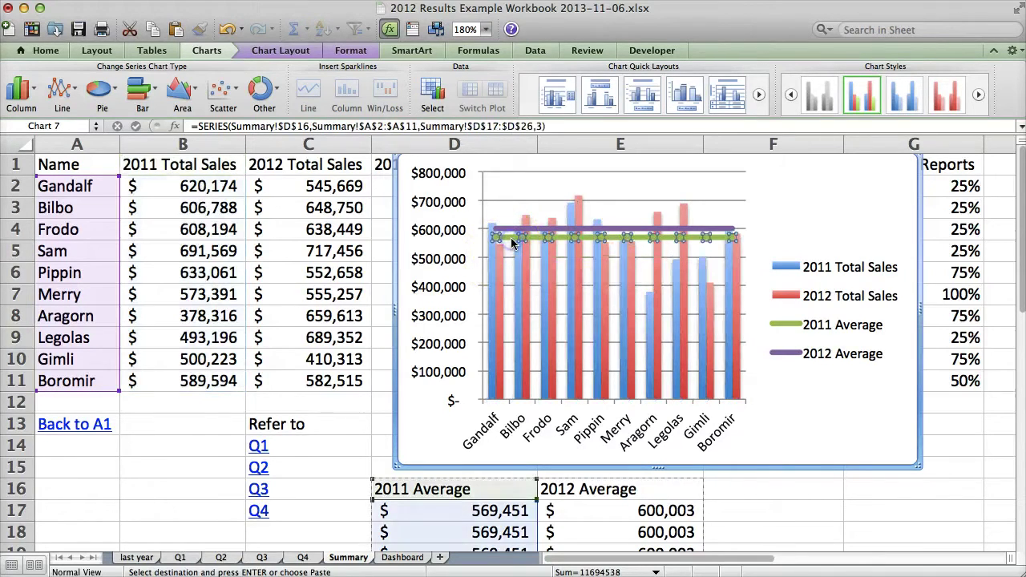
click(494, 255)
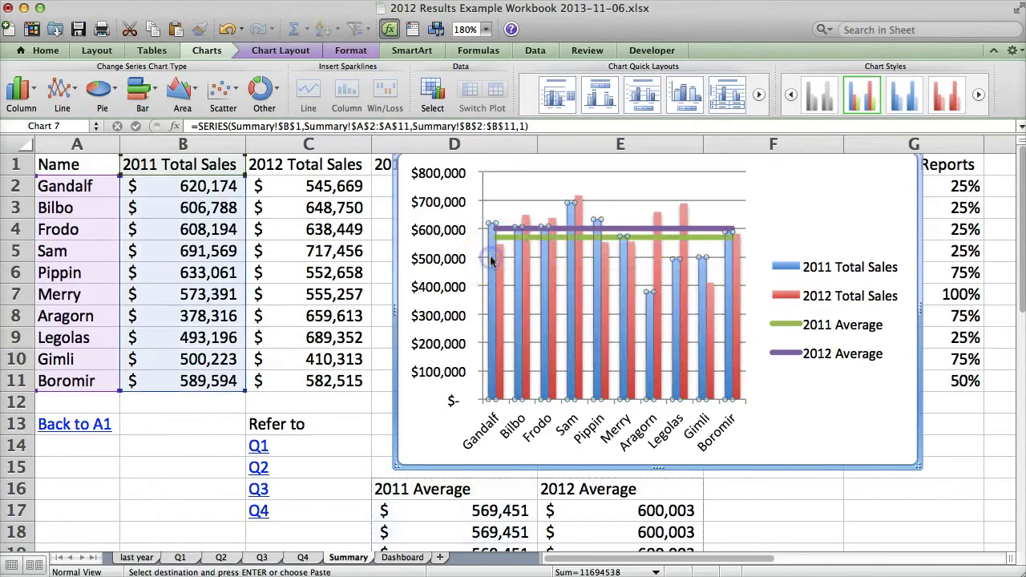
click(347, 50)
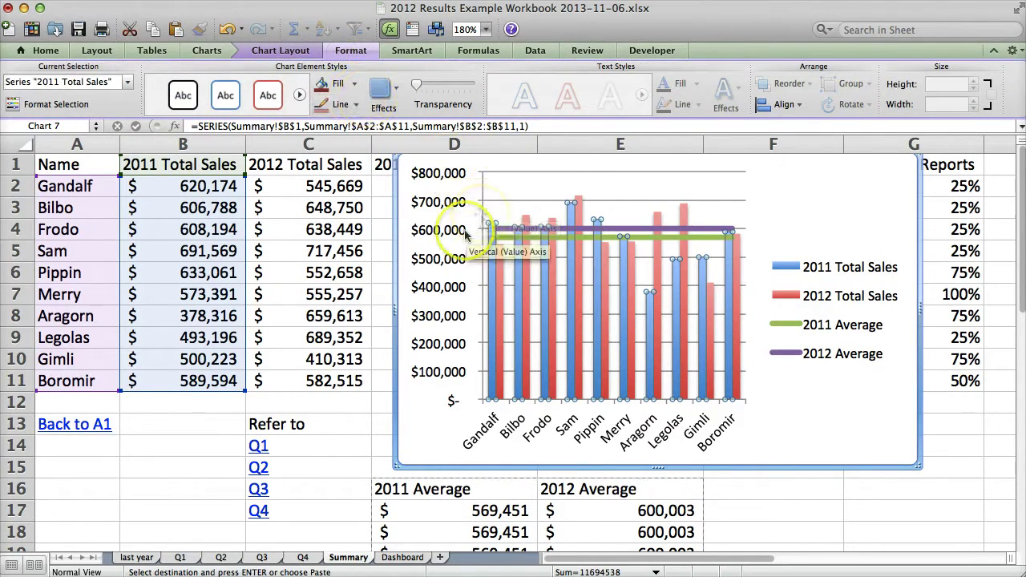
click(356, 85)
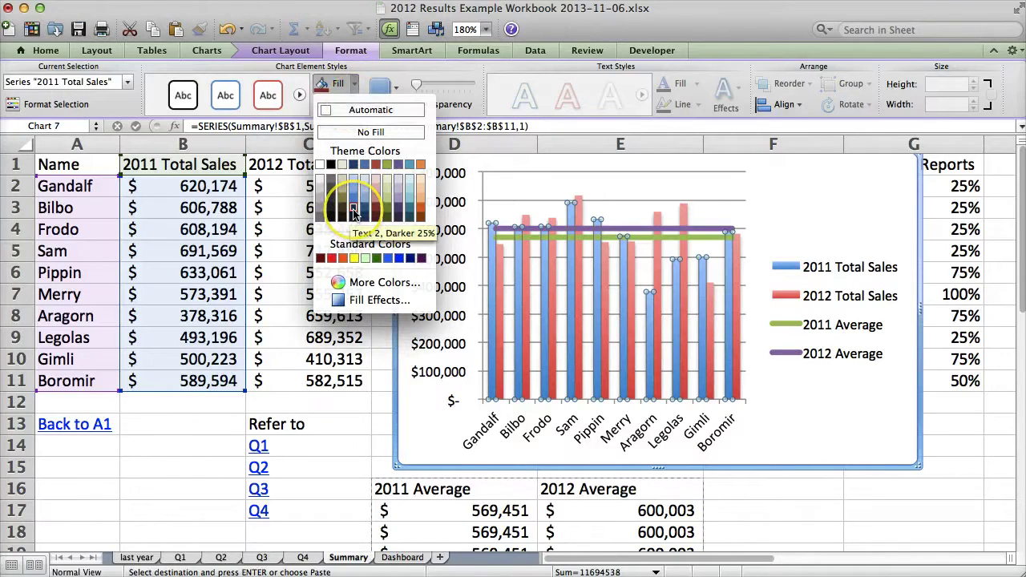
click(354, 210)
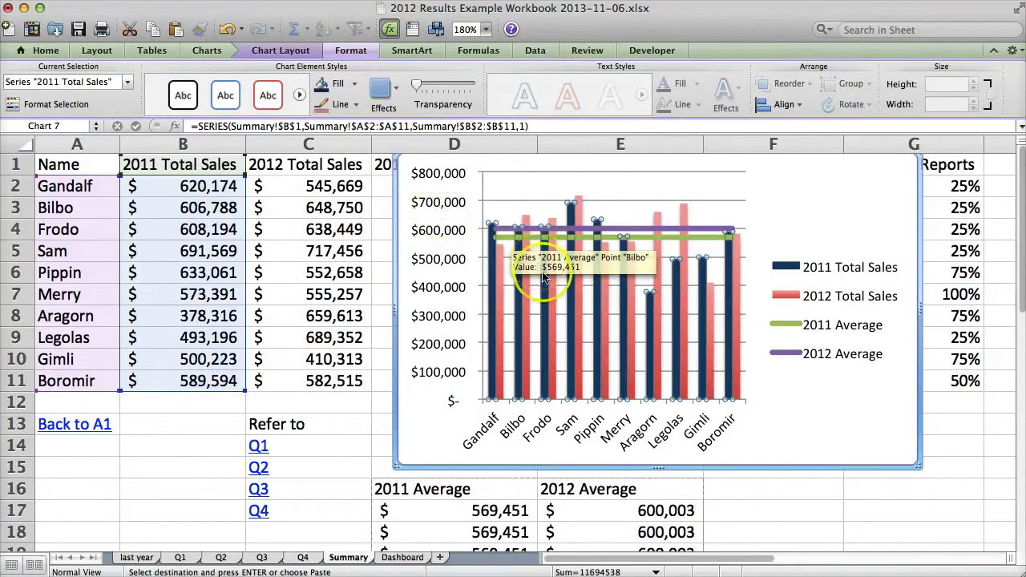
Recolor the 2011 Average line in the chart with a medium blue theme color lighter than the 2011 columns
click(510, 243)
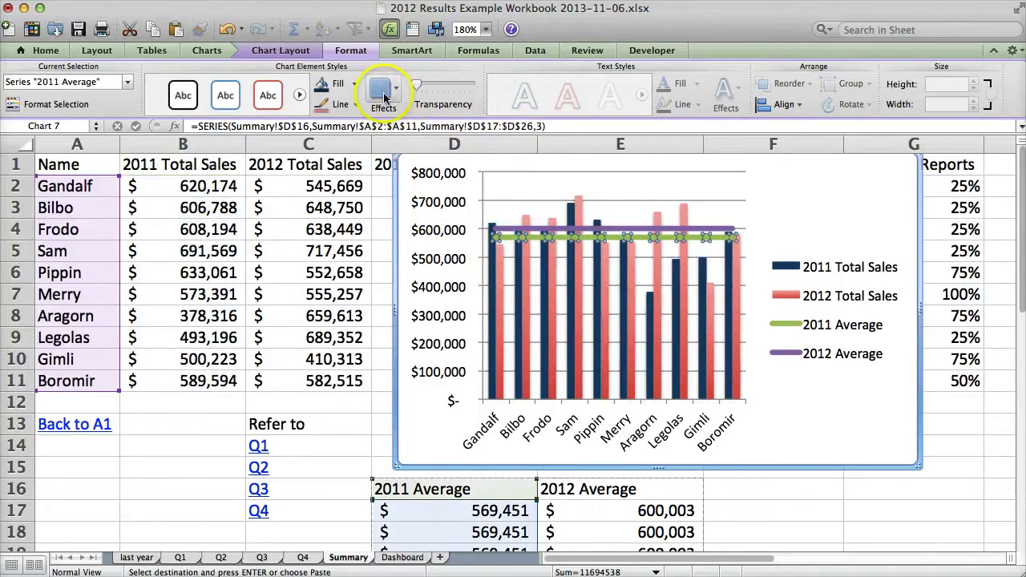
click(358, 106)
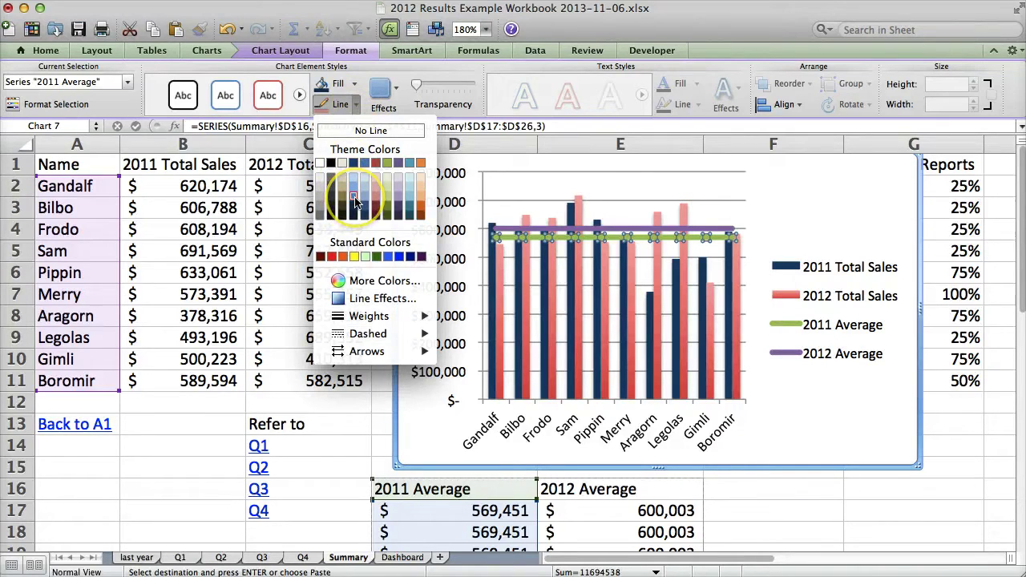
click(355, 199)
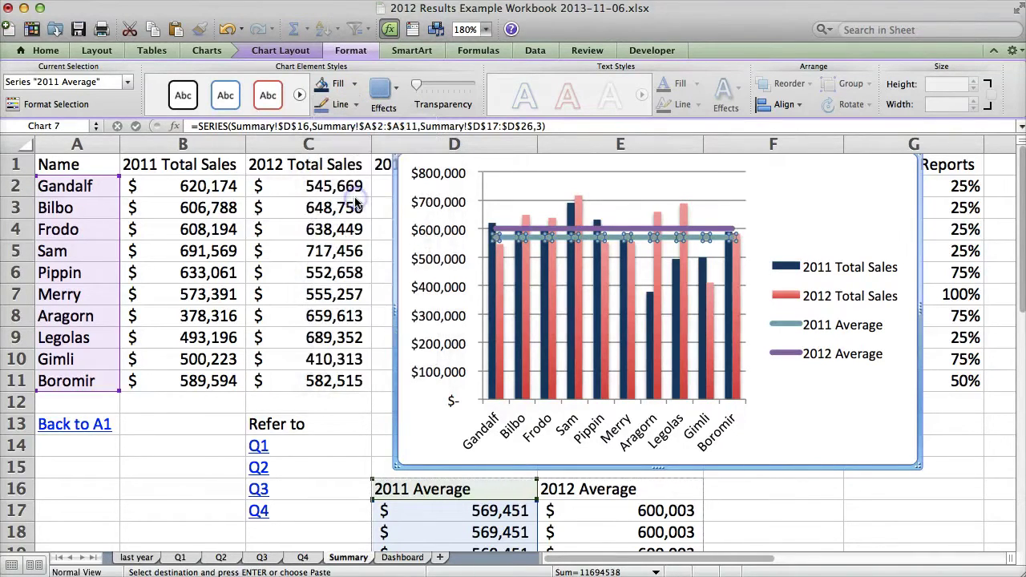
click(492, 248)
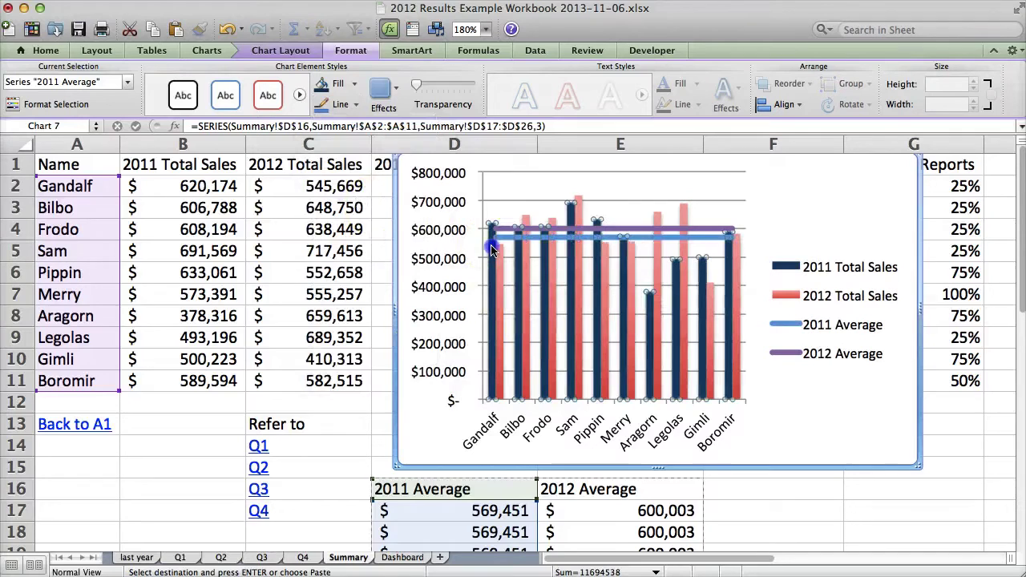
click(503, 237)
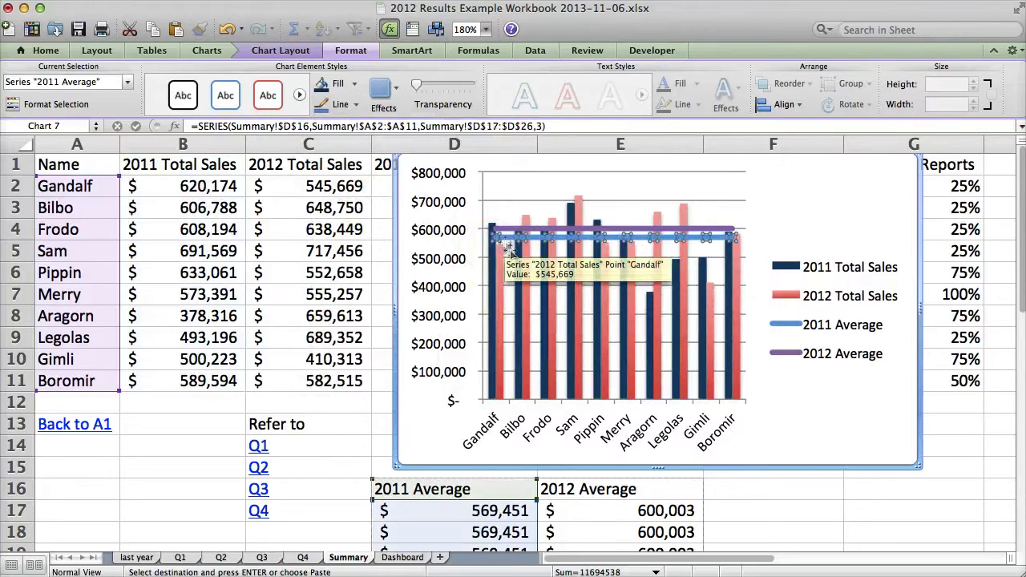
Fill the 2012 Total Sales columns in the chart with a dark red theme color
click(503, 269)
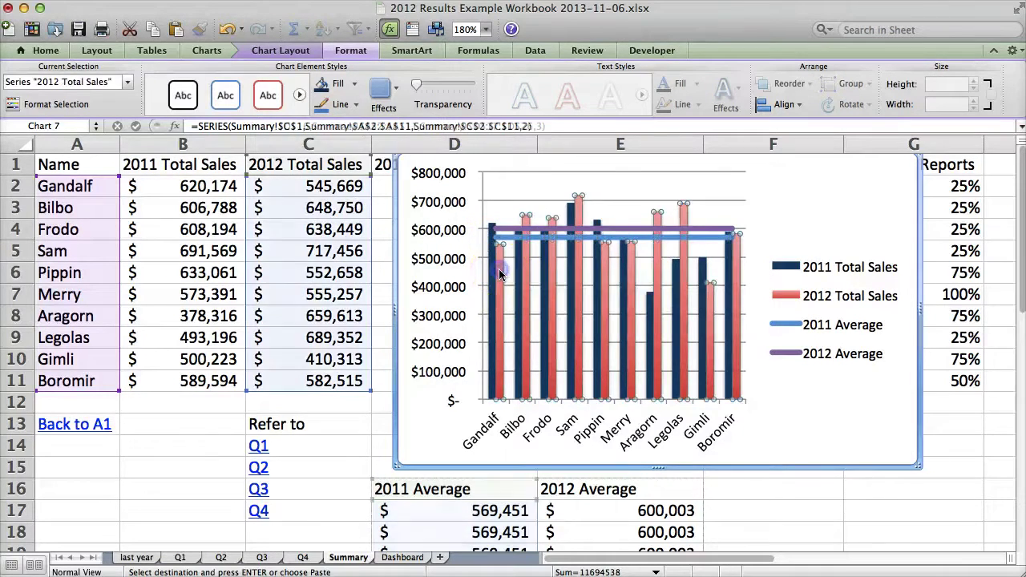
click(357, 85)
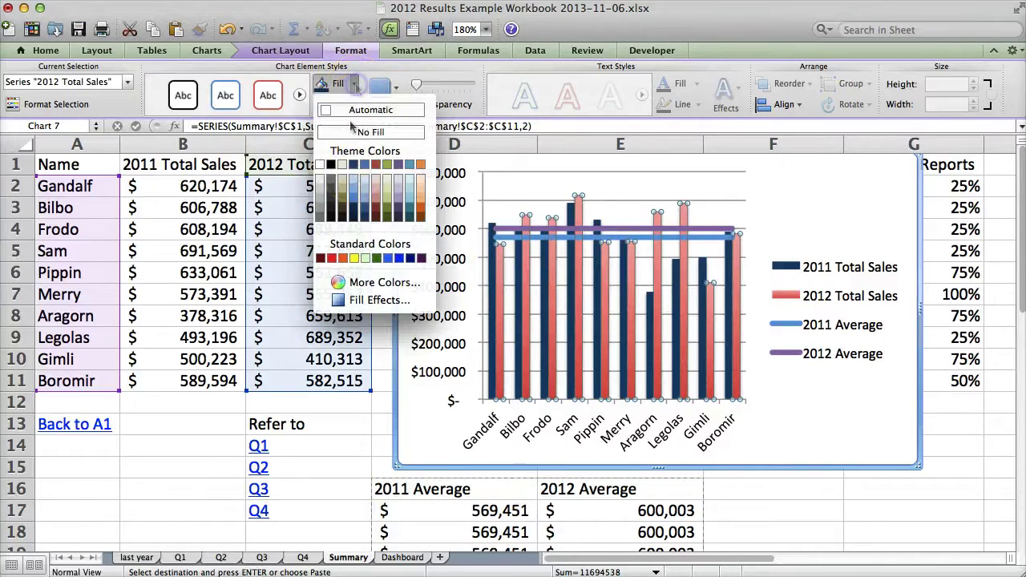
click(377, 210)
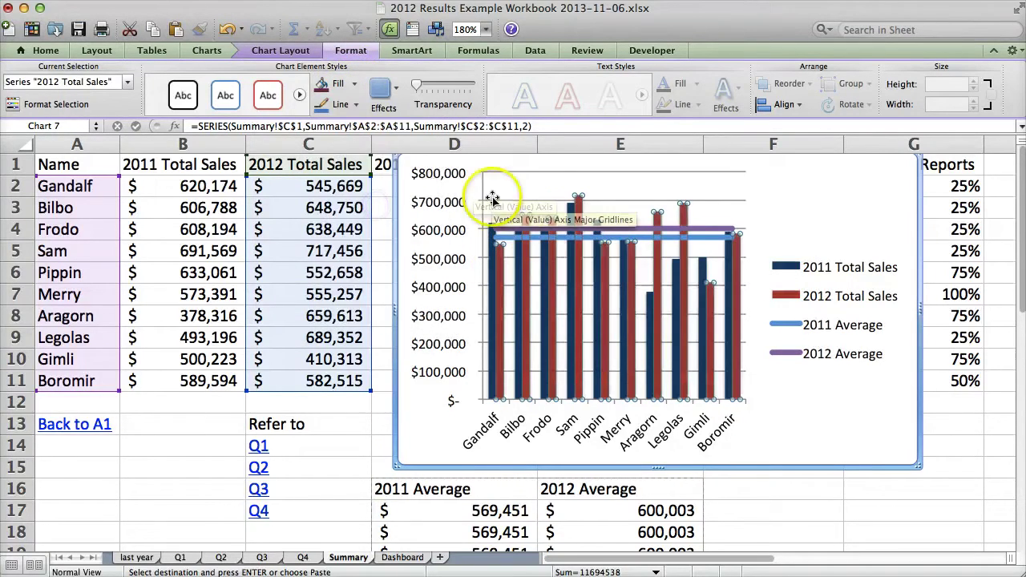
Recolor the 2012 Average line with a light red theme color
click(616, 234)
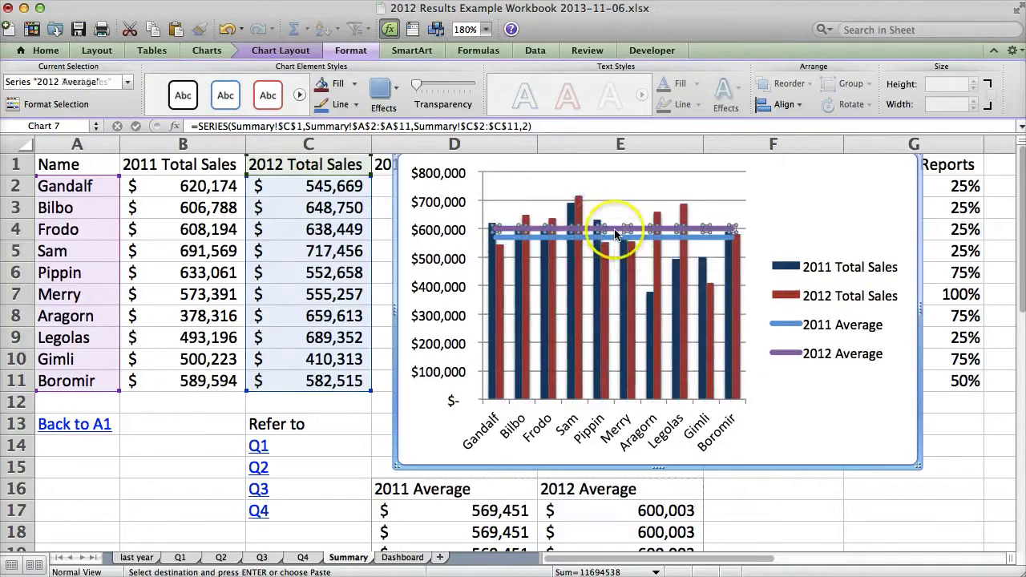
click(356, 105)
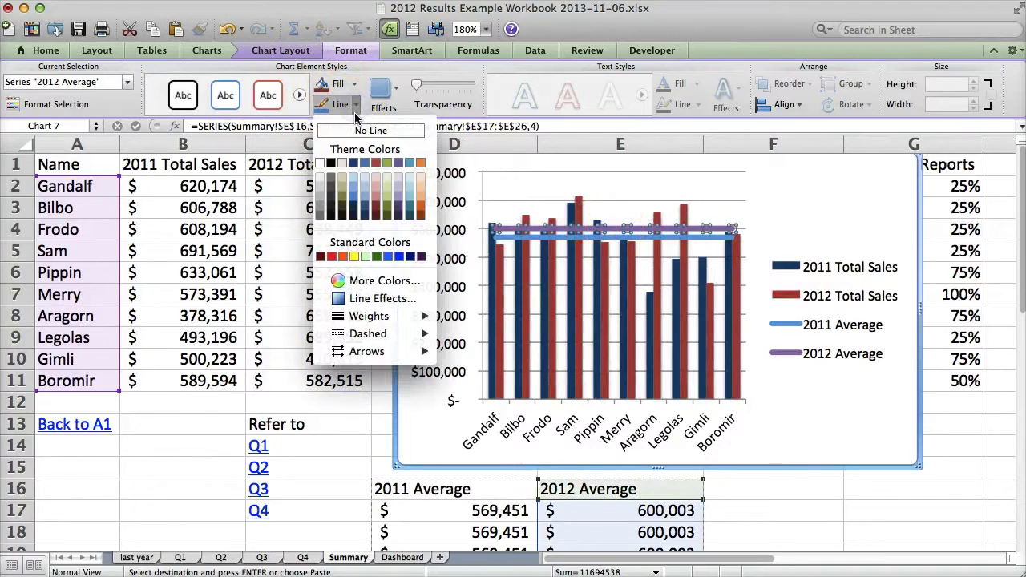
click(377, 193)
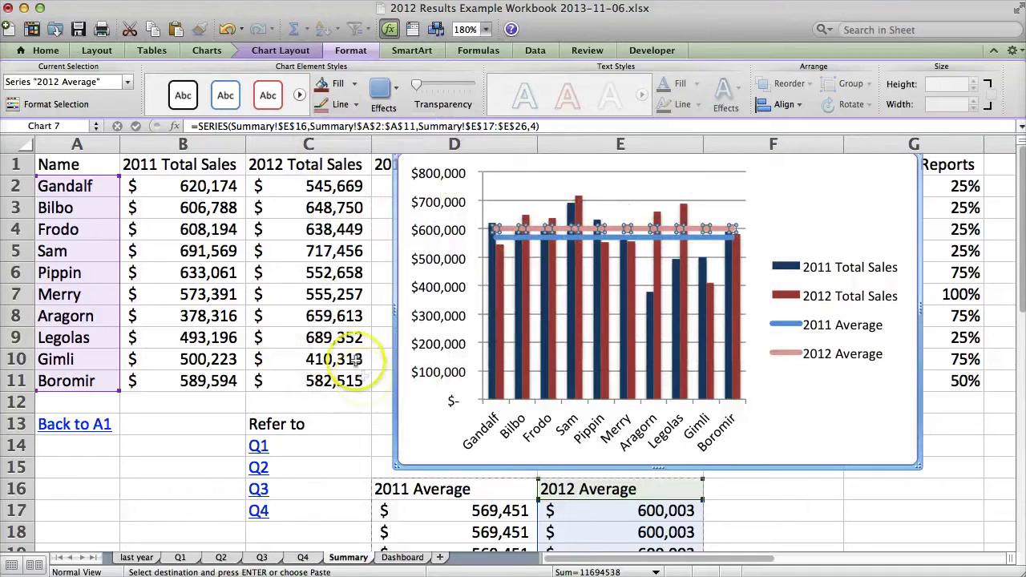
Move the sales chart from the Summary sheet to the Dashboard sheet and enlarge it to cover about A1:J28
click(398, 403)
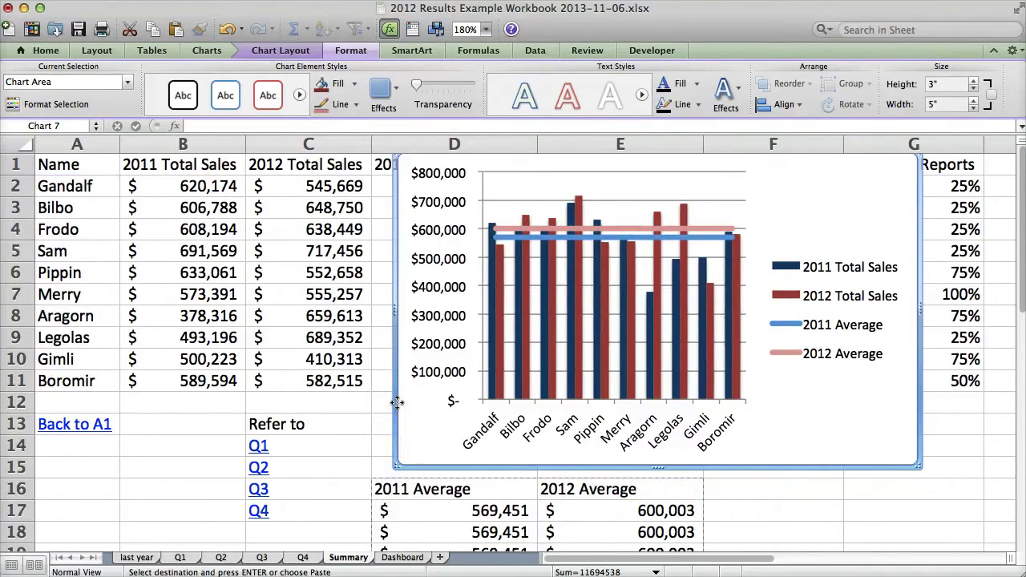
drag(417, 490, 626, 545)
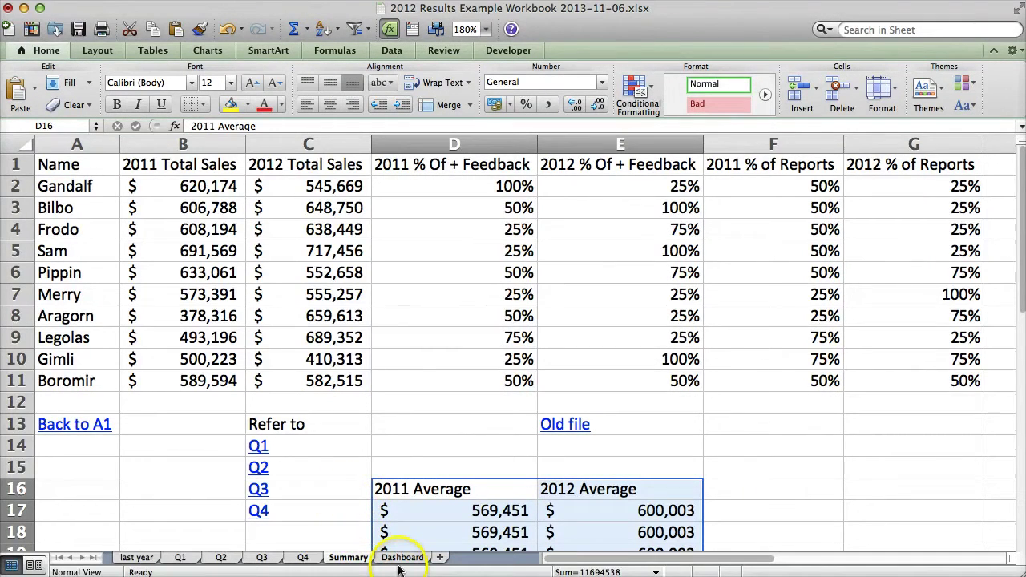
click(401, 558)
click(201, 259)
click(44, 154)
key(super+v)
drag(309, 271, 308, 320)
drag(410, 401, 526, 485)
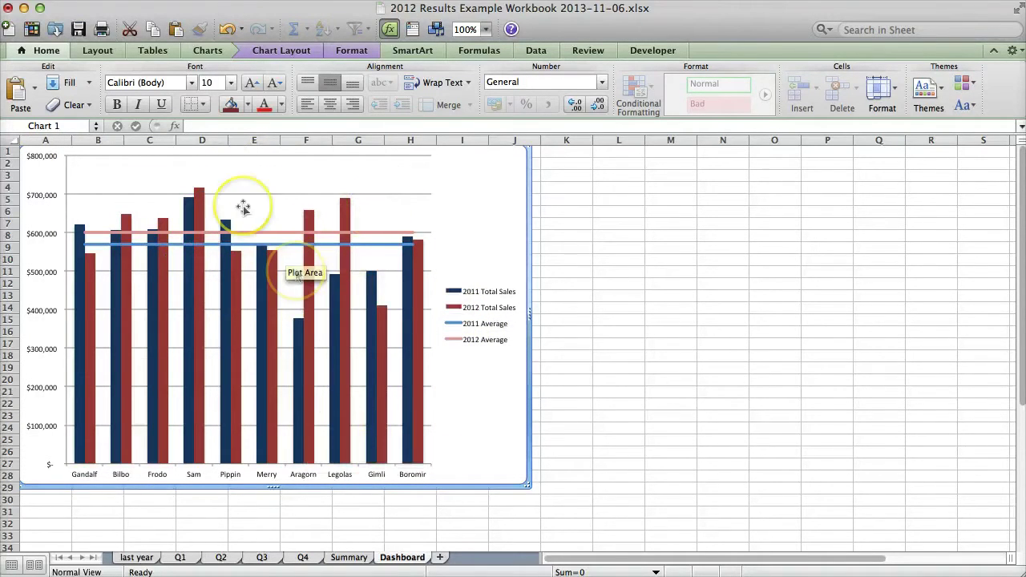
On the Summary sheet, overwrite the 2012 Total Sales in C10 with 100000 and in C11 with 150000
click(348, 557)
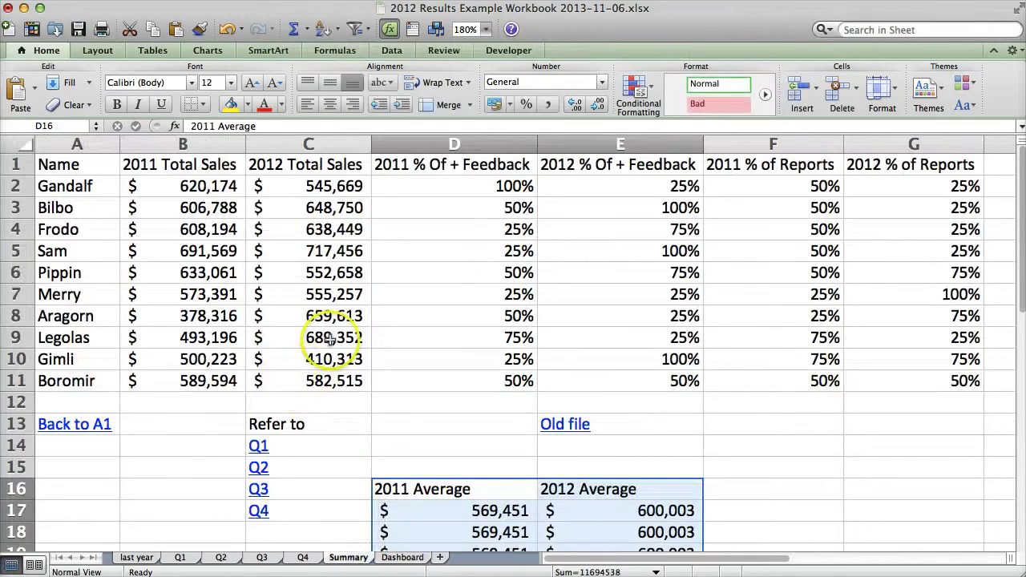
click(326, 355)
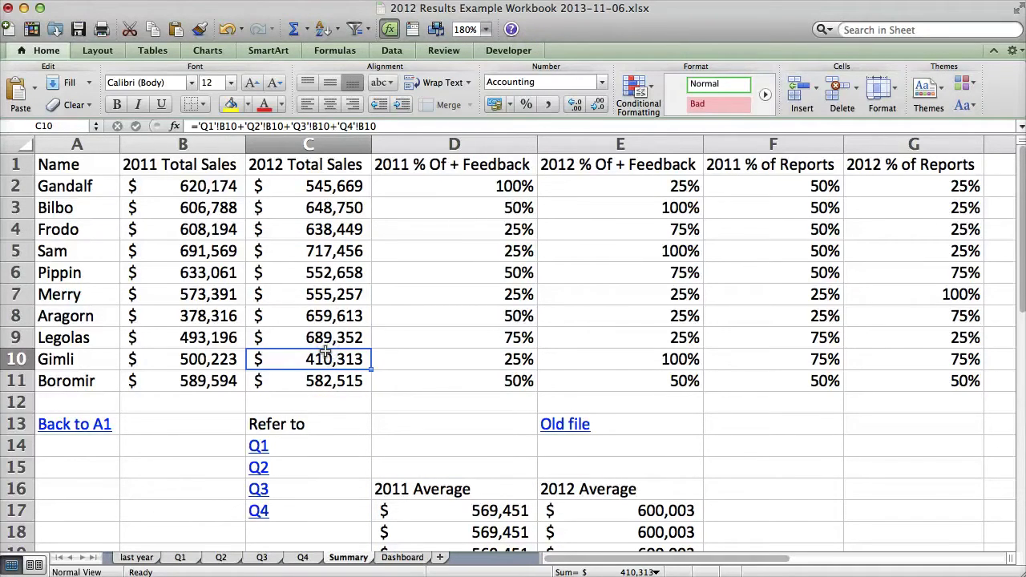
text(100000)
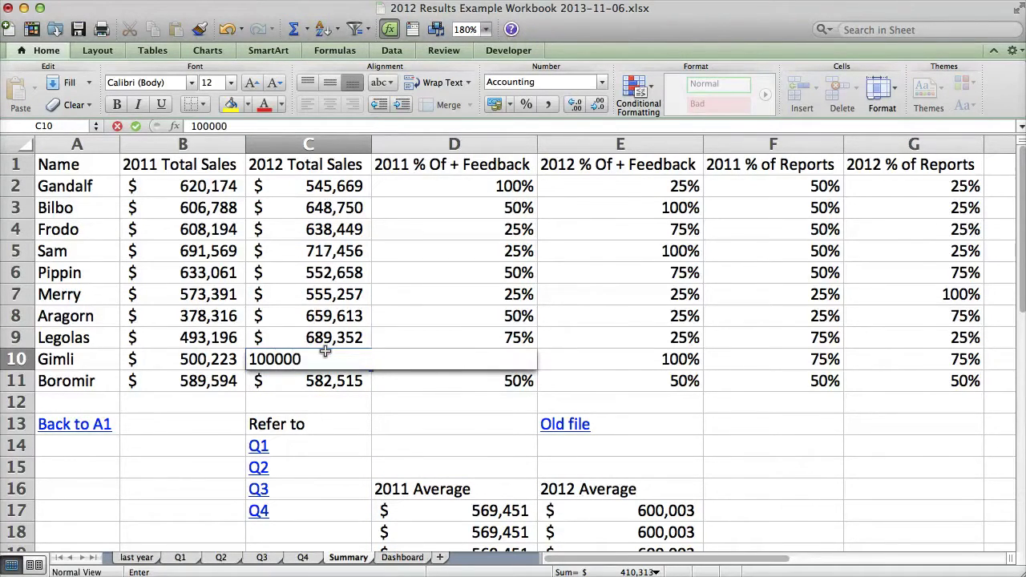
key(Return)
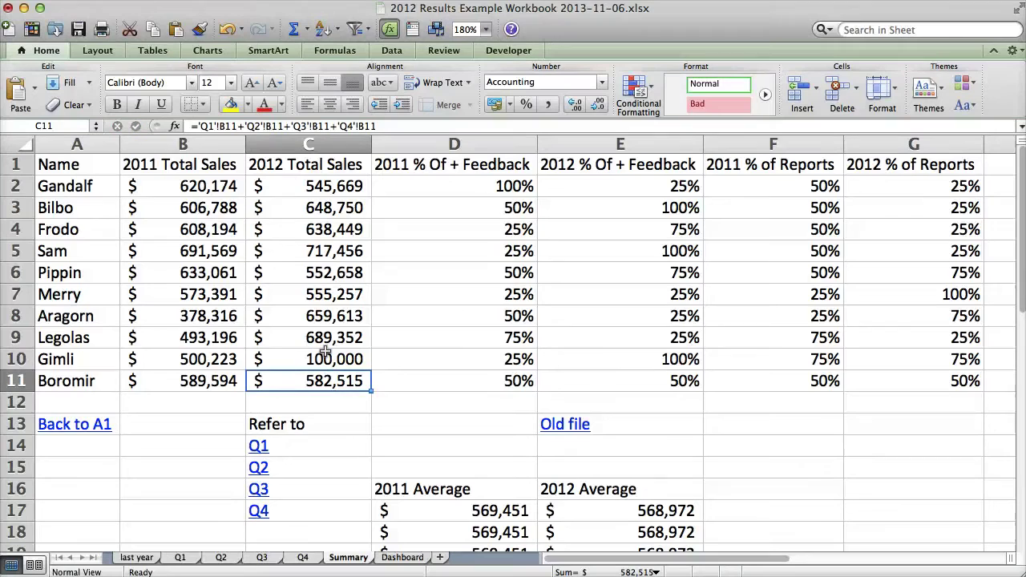
text(150000)
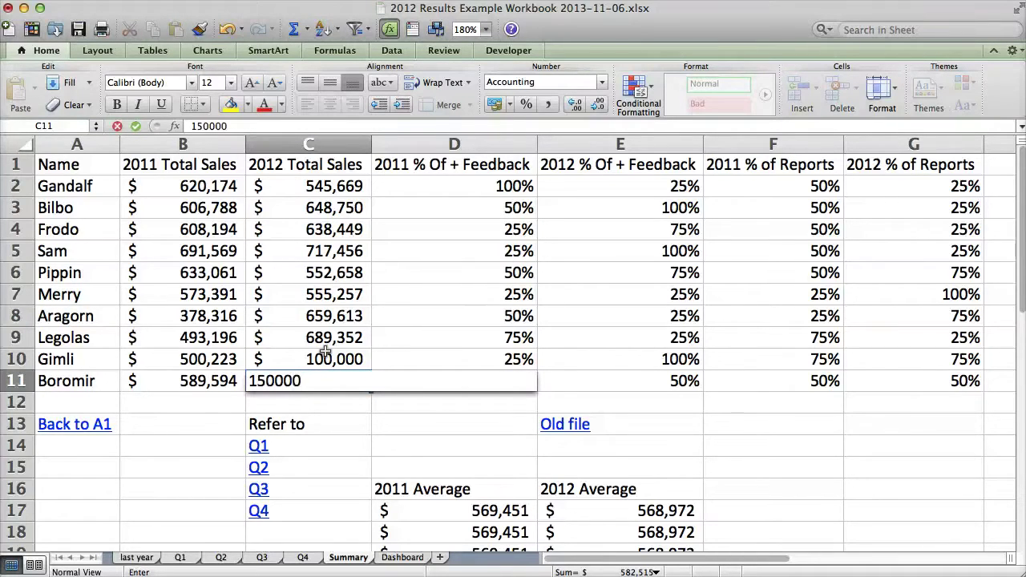
click(338, 410)
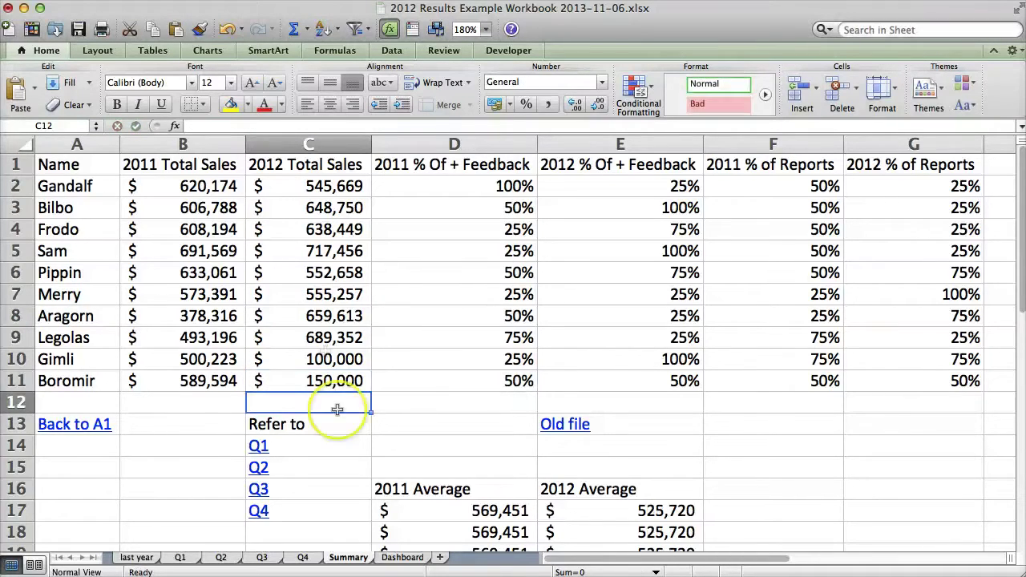
Check the Dashboard chart with the test values, and restore the original formulas in C10 and C11 of the Summary sheet
click(392, 561)
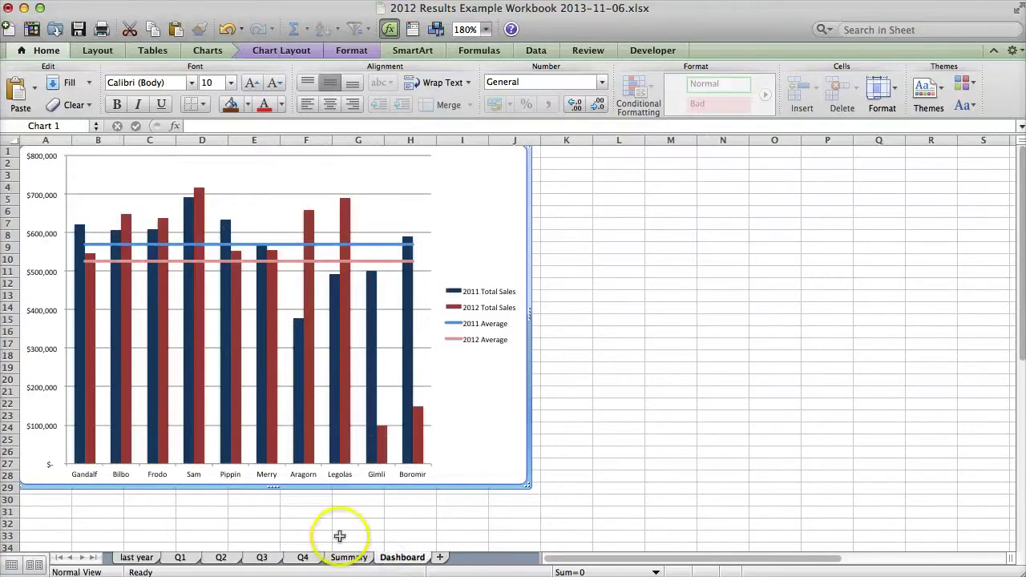
mouse_move(383, 449)
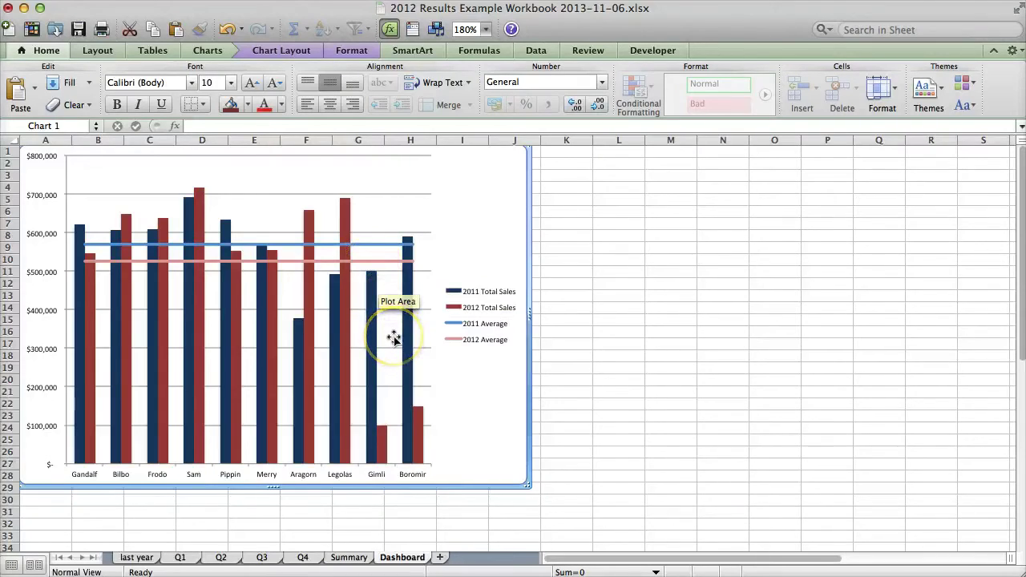
key(ctrl+Page_Up)
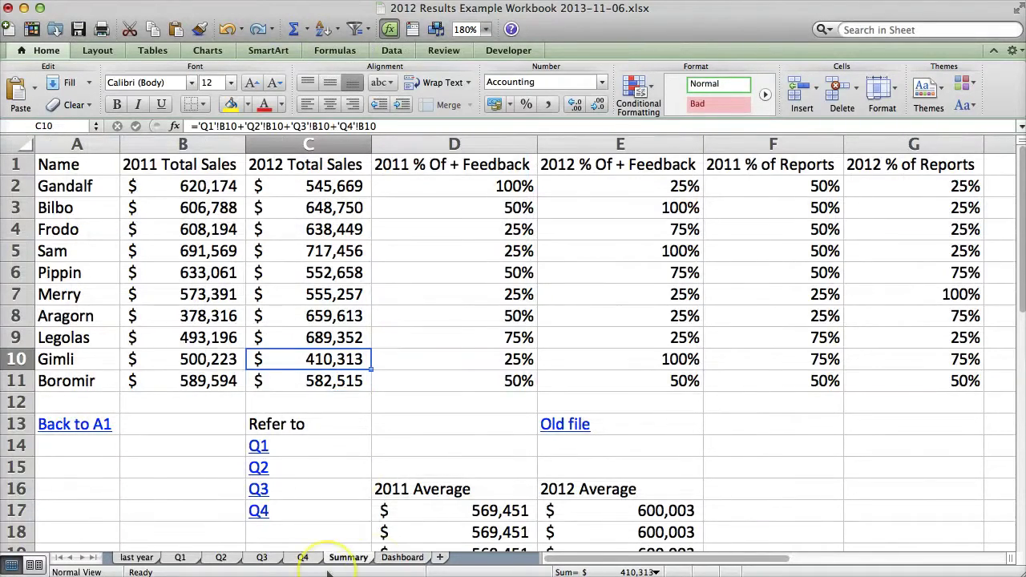
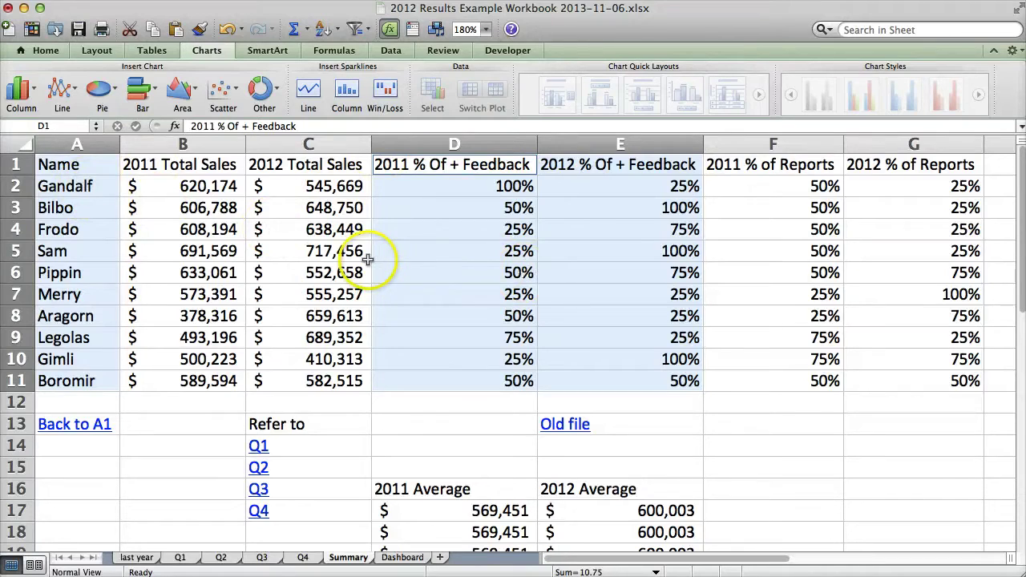
Insert a 2-D clustered bar chart from the Name, 2011 % Of + Feedback and 2012 % Of + Feedback columns (A1:A11, D1:E11)
click(148, 88)
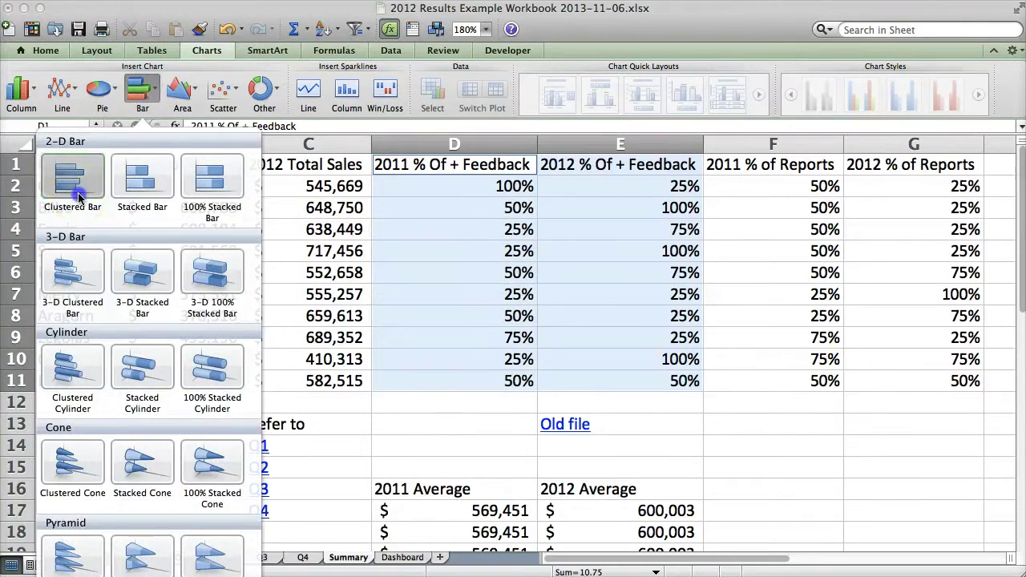
click(59, 138)
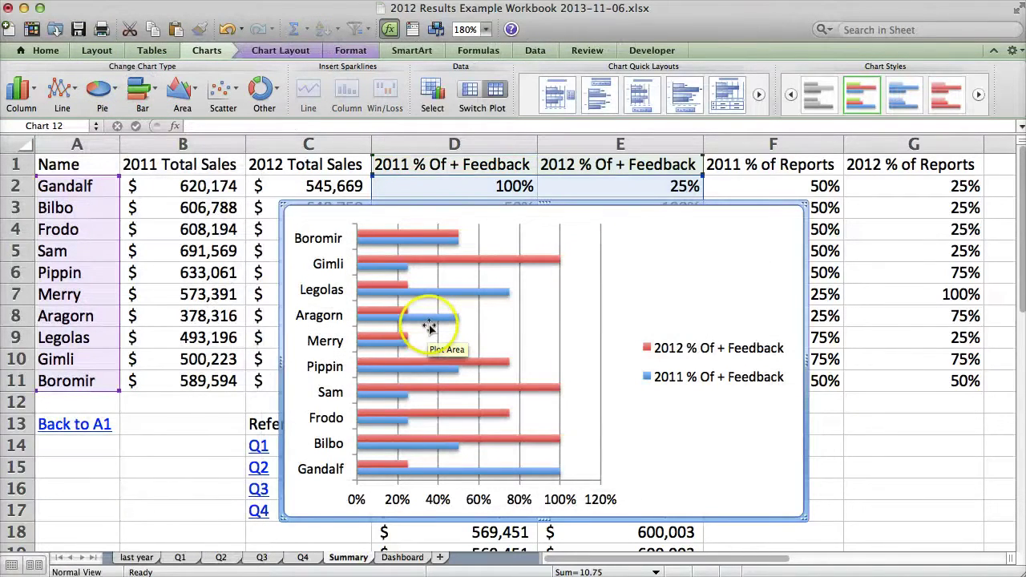
mouse_move(435, 326)
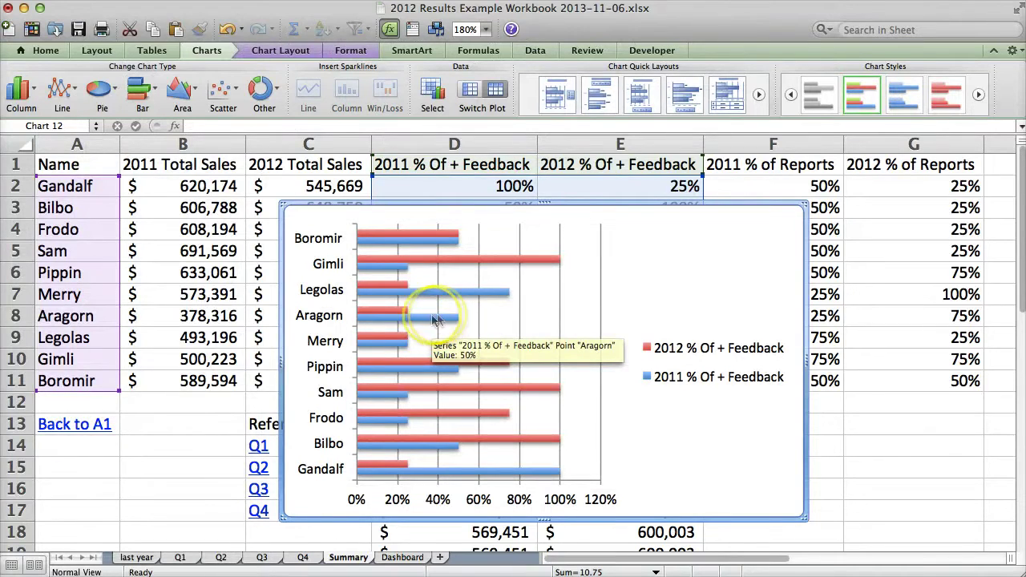
Change the plot order of the 2011 % Of + Feedback series to 2 in its SERIES formula
click(419, 258)
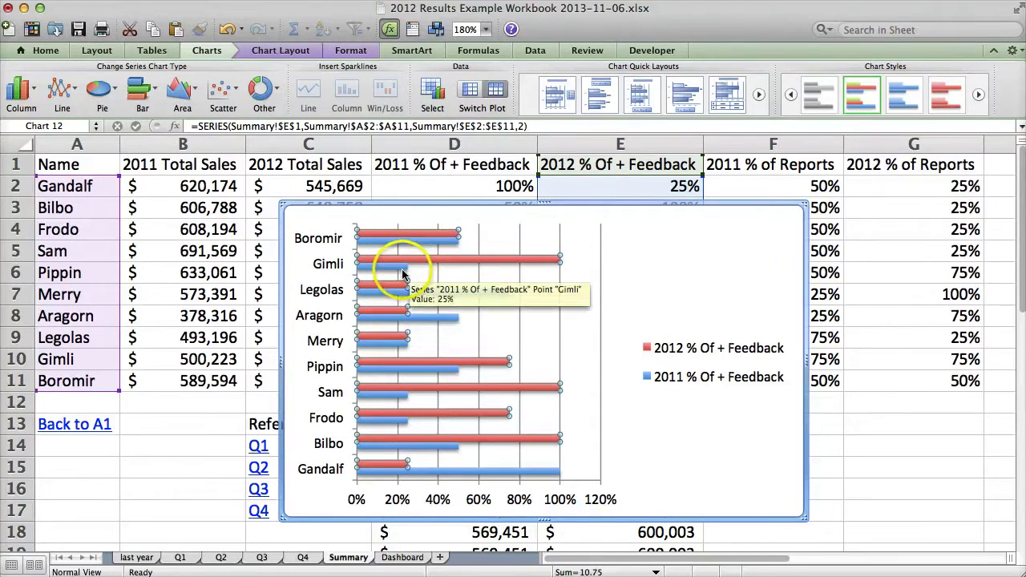
click(404, 273)
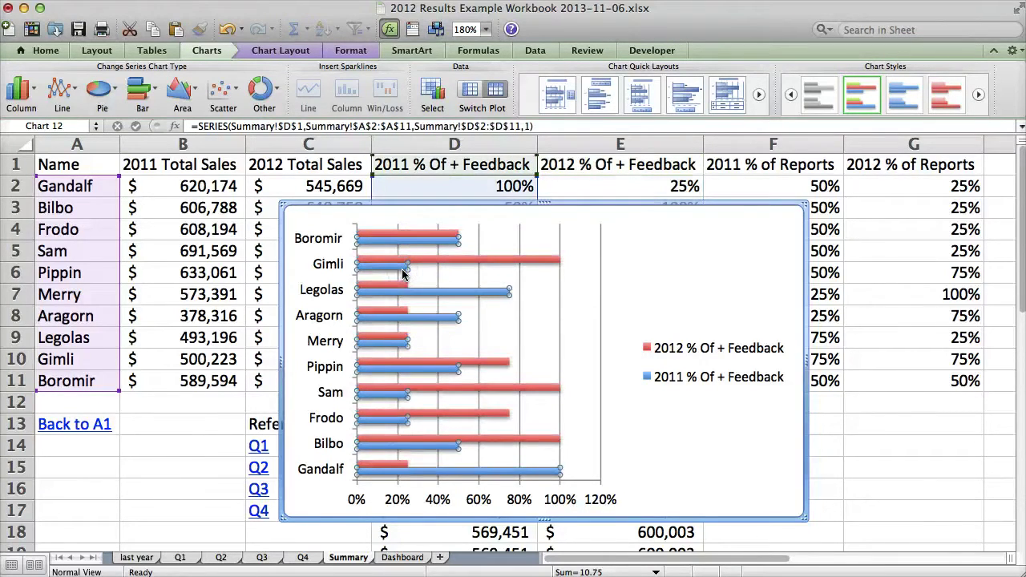
click(437, 261)
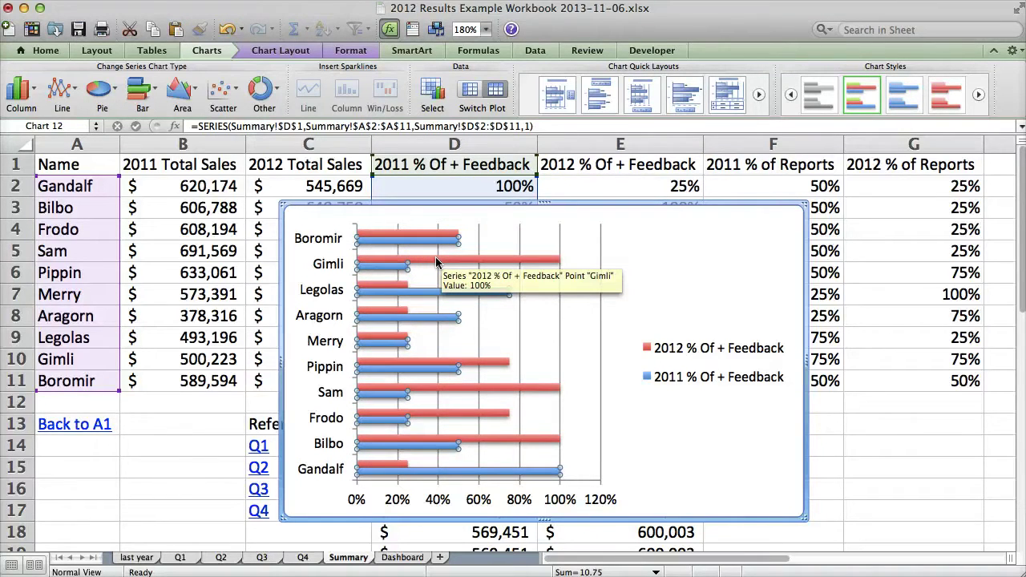
mouse_move(391, 272)
click(390, 273)
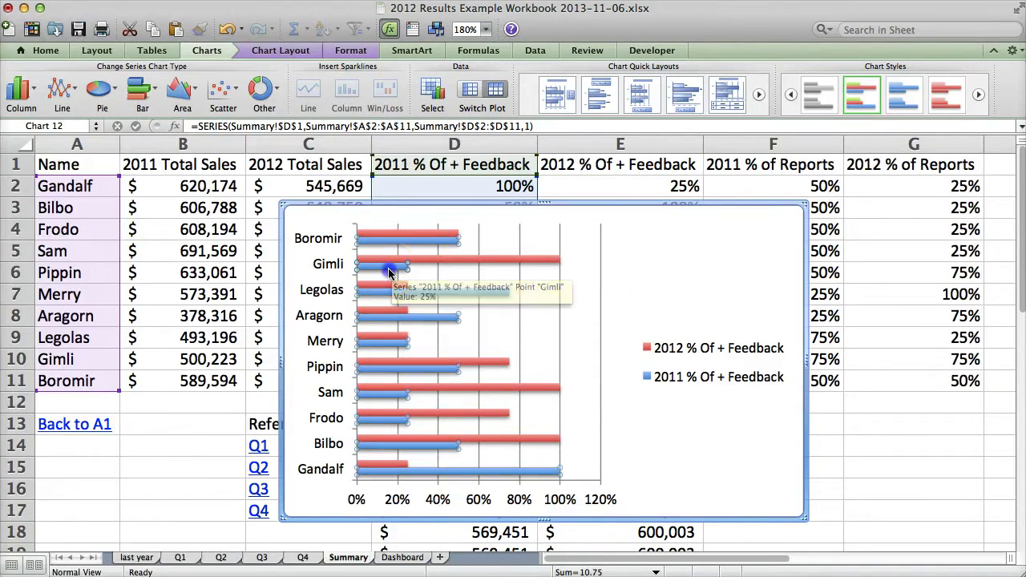
click(530, 128)
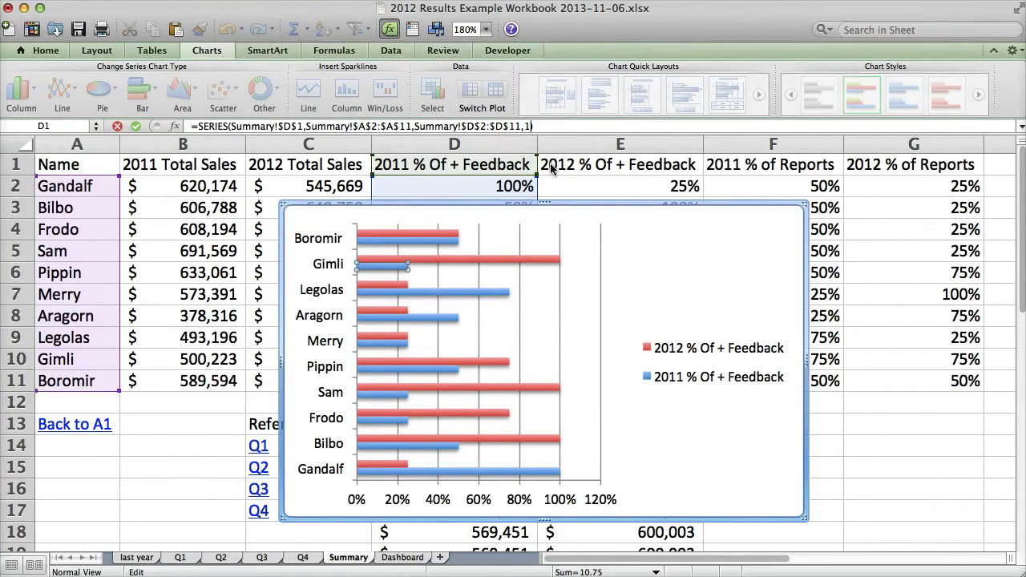
key(Return)
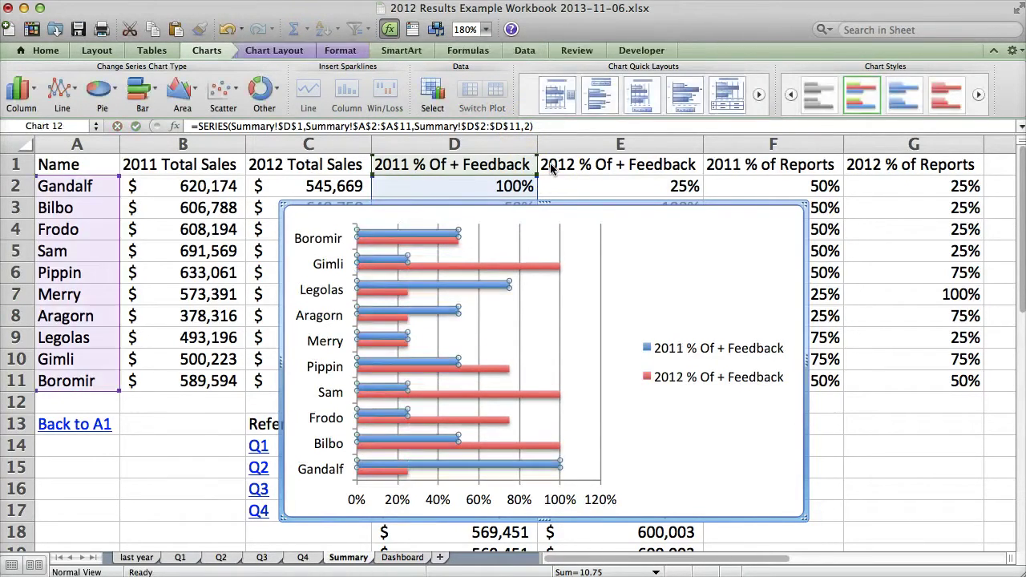
mouse_move(430, 244)
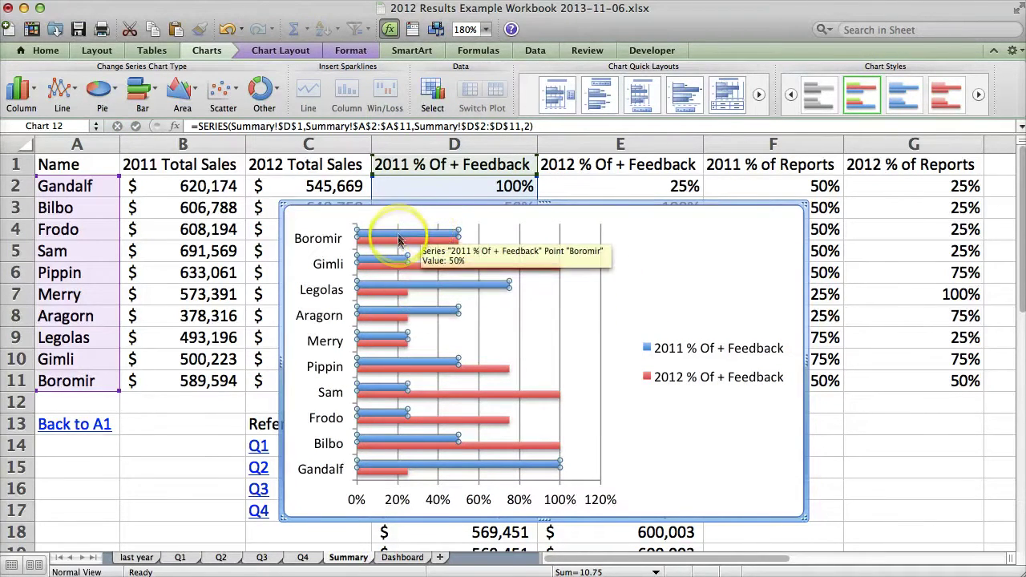
mouse_move(398, 243)
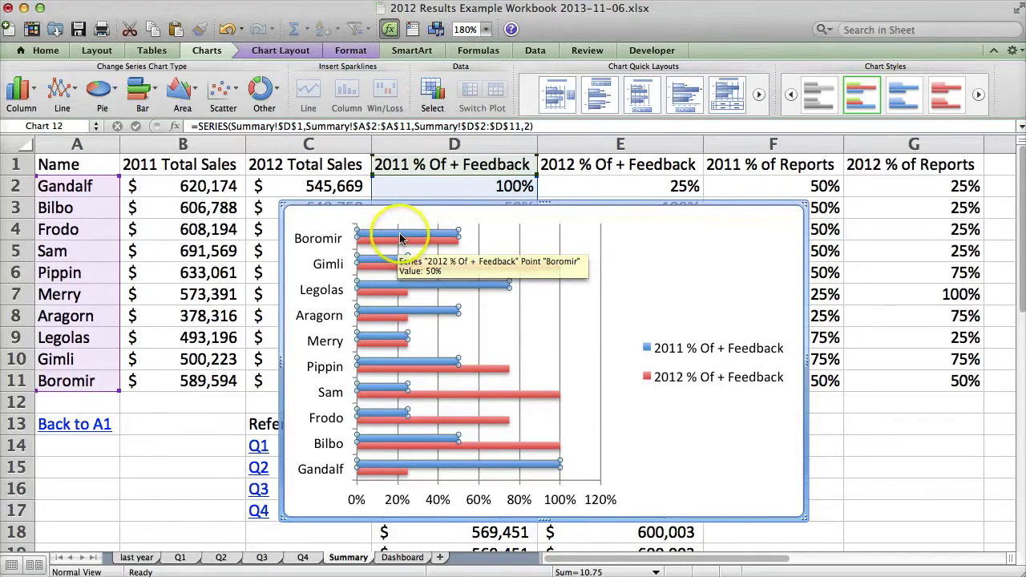
mouse_move(375, 299)
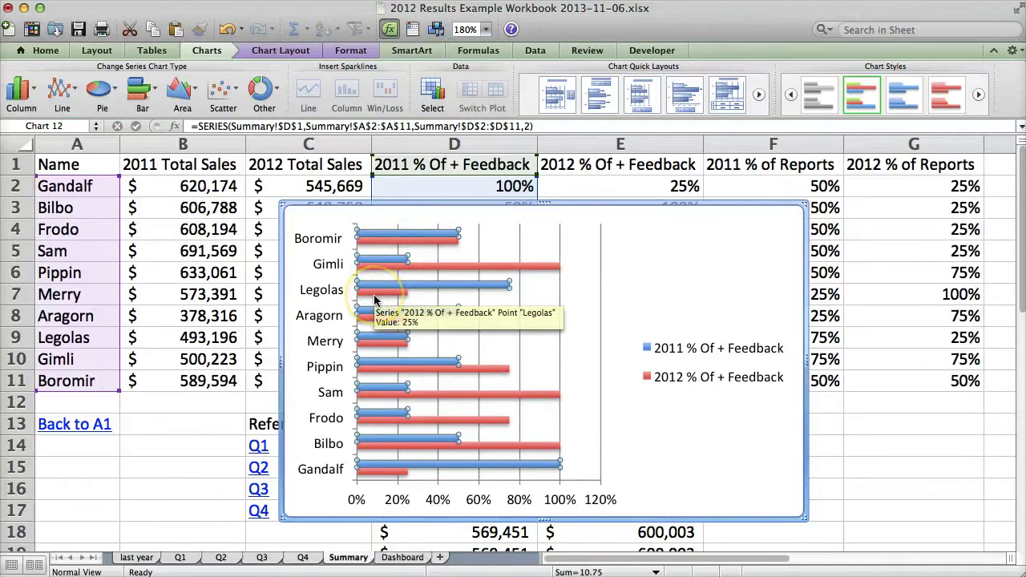
right_click(380, 293)
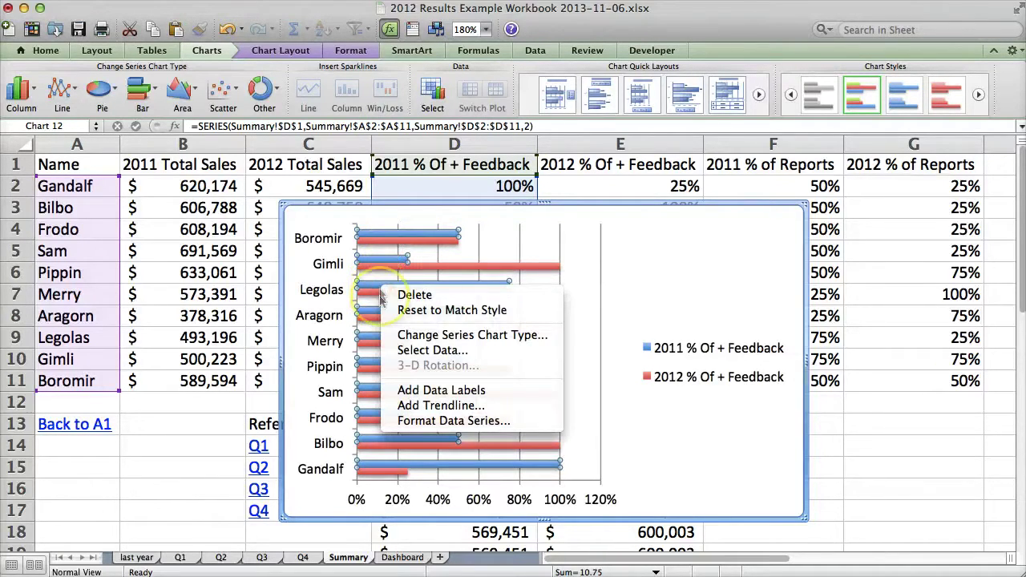
click(330, 273)
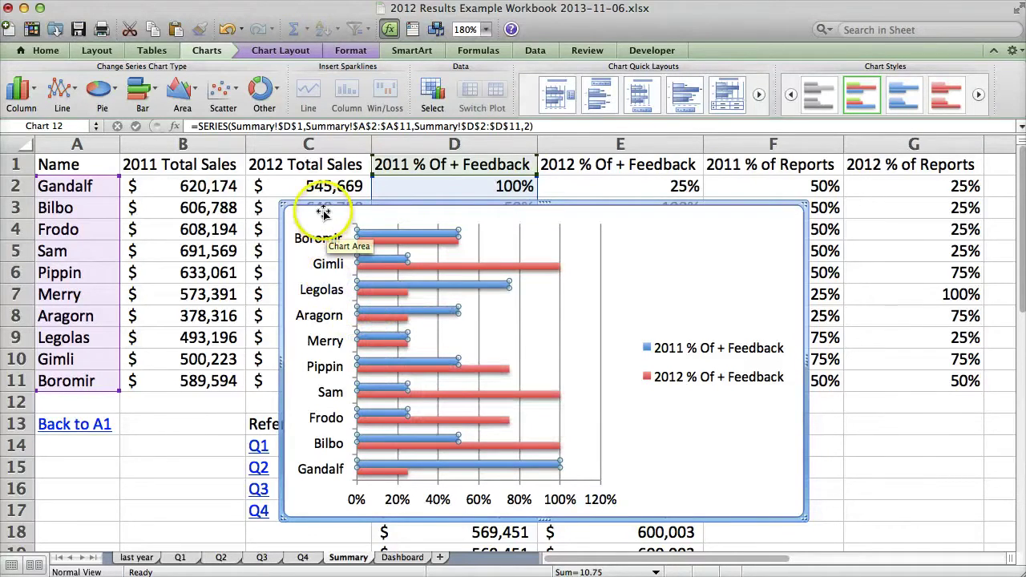
Move the feedback bar chart from Summary to the Dashboard, beside the total sales chart starting at K1, and enlarge it to about Q18
click(323, 213)
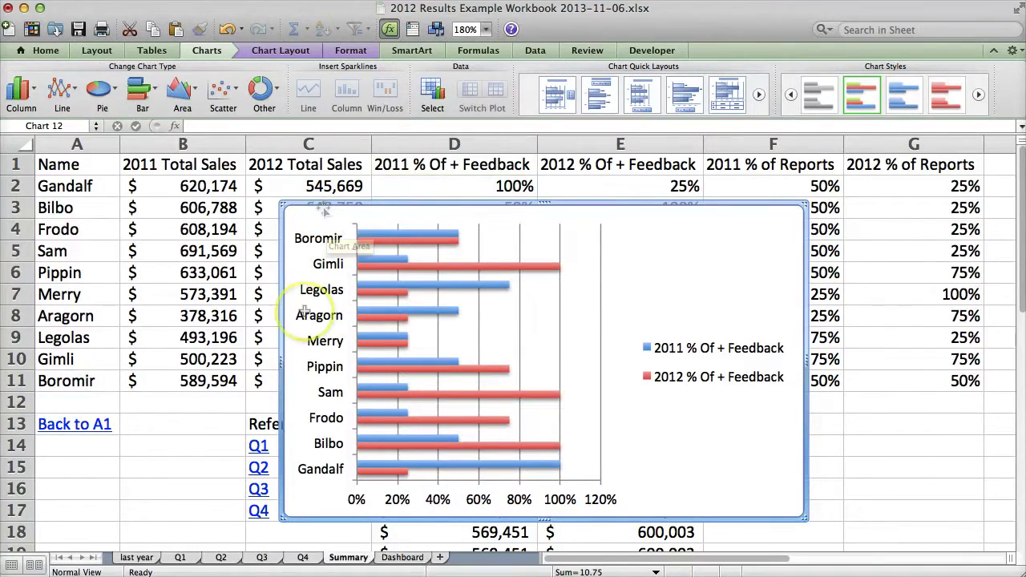
key(Delete)
click(405, 558)
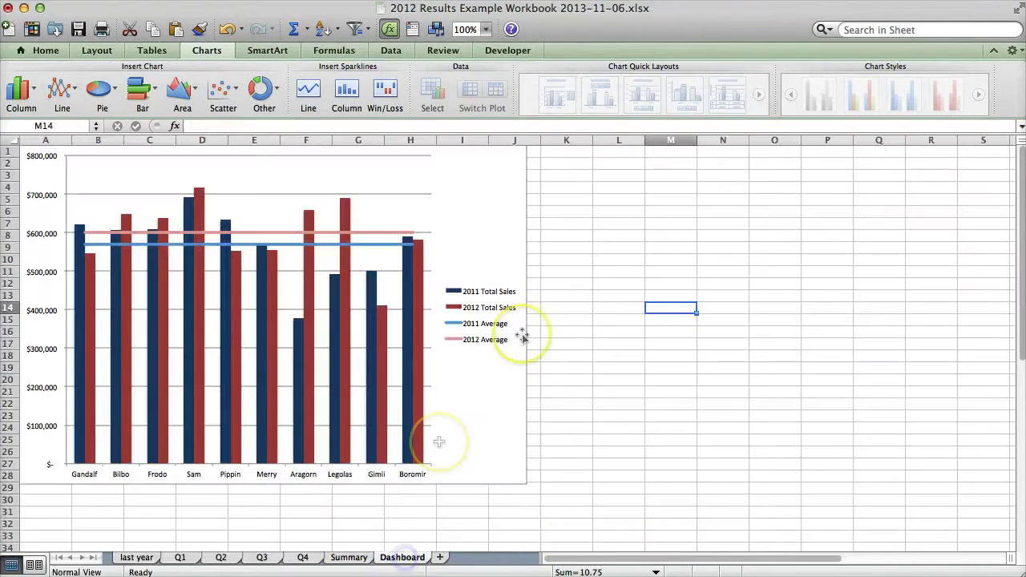
click(618, 236)
key(cmd+v)
drag(641, 228, 584, 153)
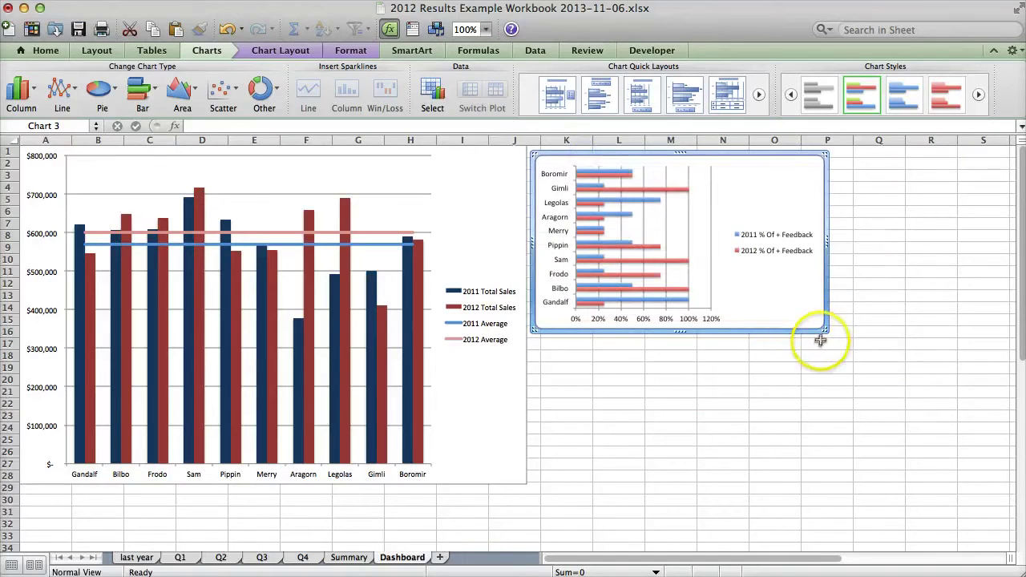
drag(824, 328, 907, 361)
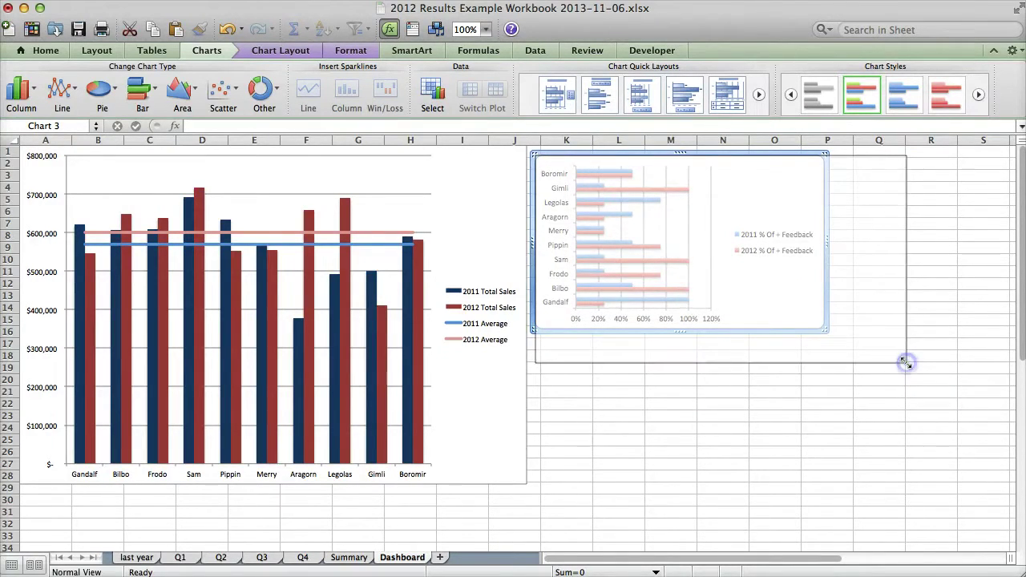